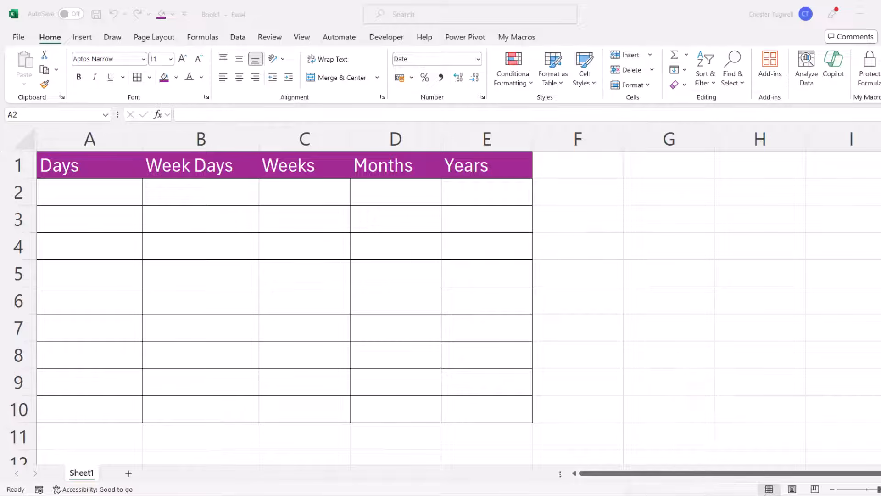
- Enter today's date, 31/07/2024, in cell A2 under Days
{"action": "left_click", "coordinate": [94, 196]}
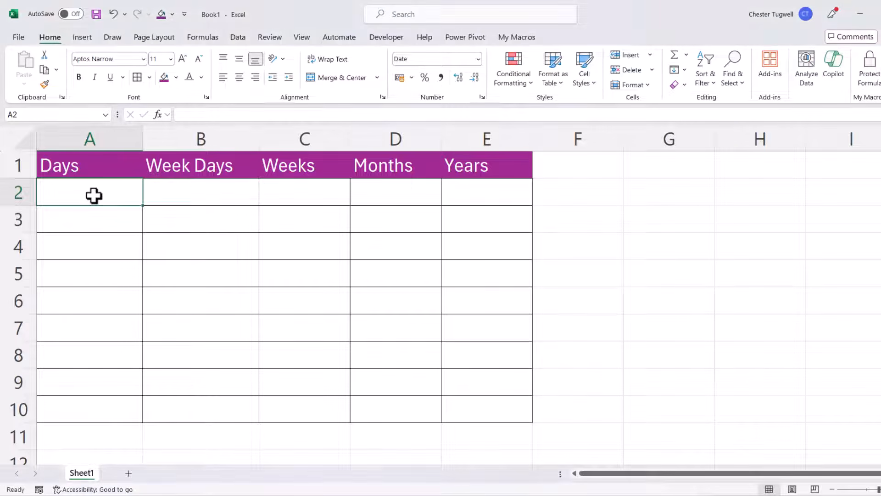
{"action": "key", "text": "ctrl+semicolon"}
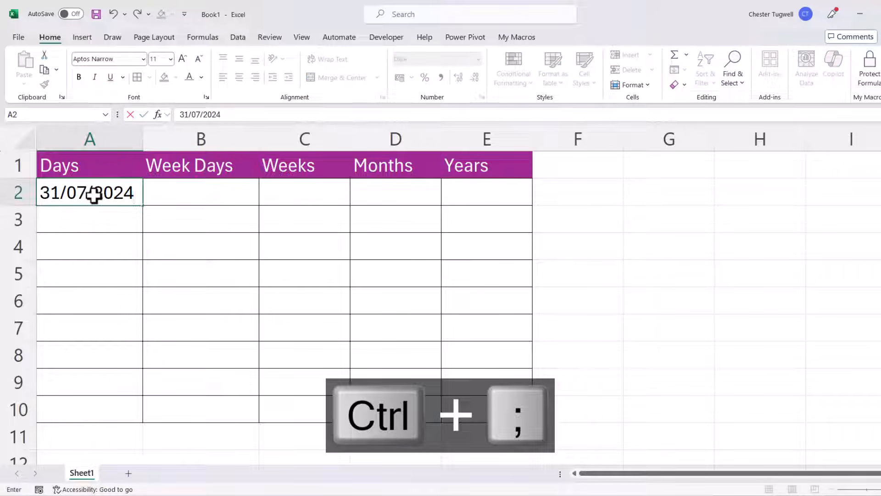
{"action": "key", "text": "Return"}
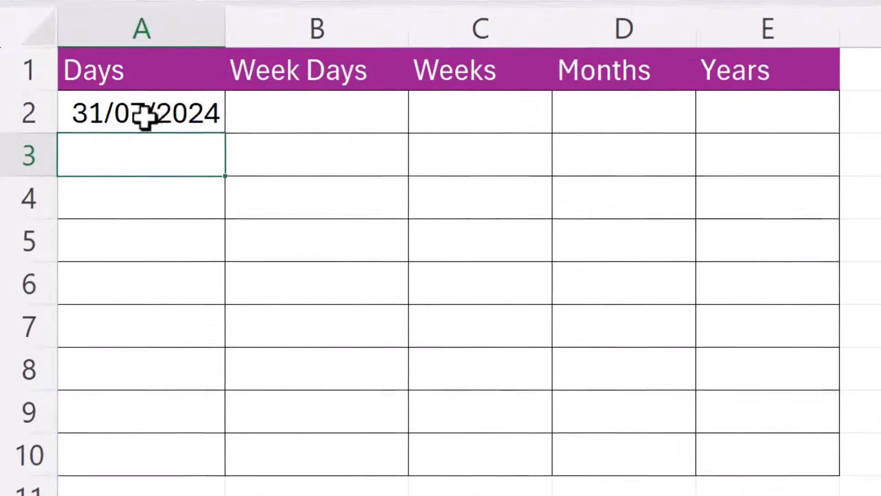
- Fill the date in A2 down to A10 as consecutive days, and undo the fill
{"action": "left_click", "coordinate": [115, 201]}
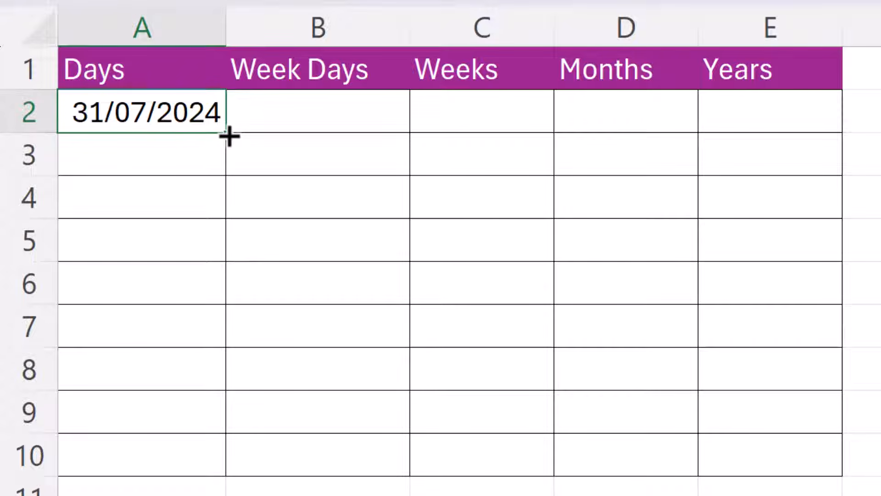
{"action": "left_click_drag", "start_coordinate": [226, 134], "coordinate": [205, 461]}
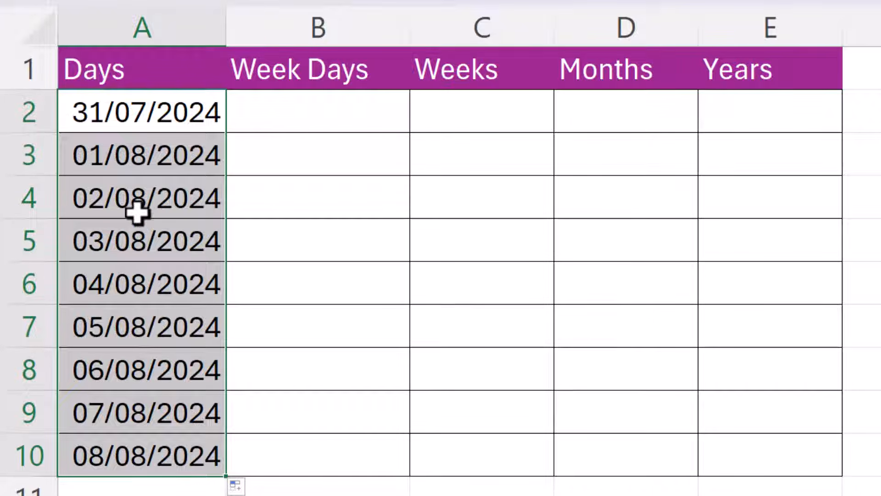
{"action": "key", "text": "ctrl+z"}
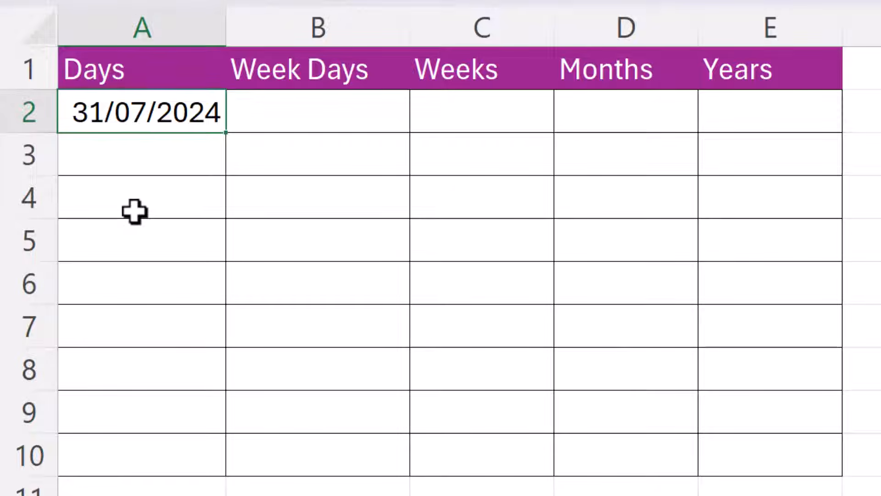
- Copy the same A2 date unchanged down to A10, and undo the copy
{"action": "key", "text": "ctrl"}
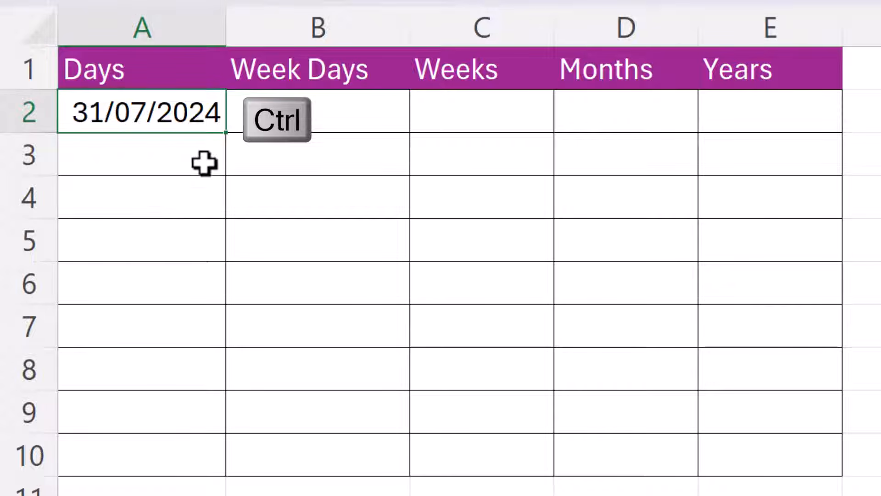
{"action": "left_click_drag", "start_coordinate": [229, 133], "coordinate": [214, 477]}
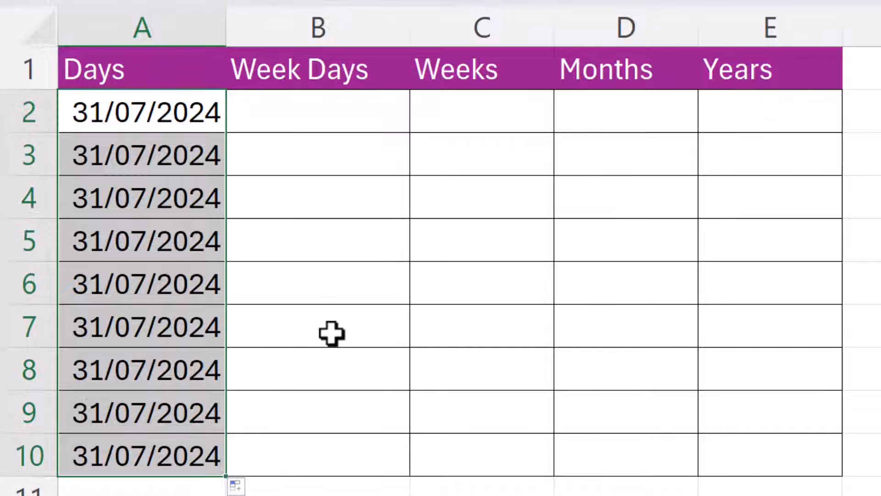
{"action": "key", "text": "ctrl+z"}
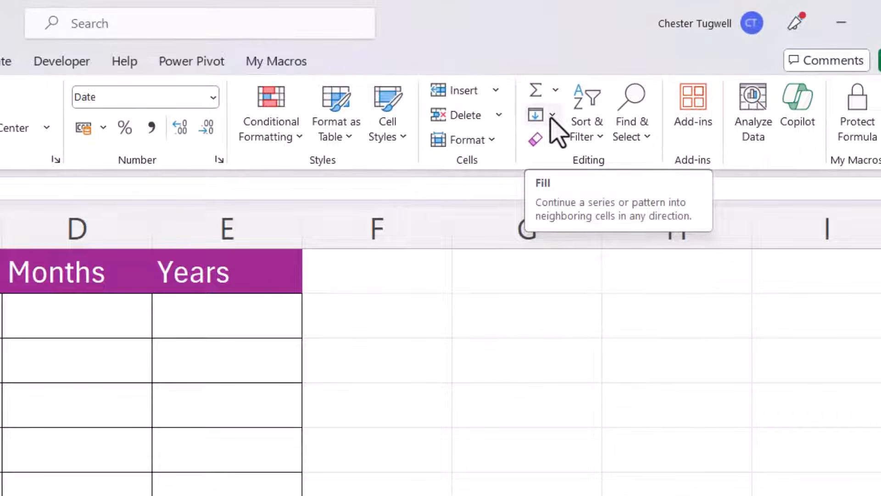
- Fill a date series down the column from A2 by day, with step value 1 and stop value 31/07/2025
{"action": "left_click", "coordinate": [552, 114]}
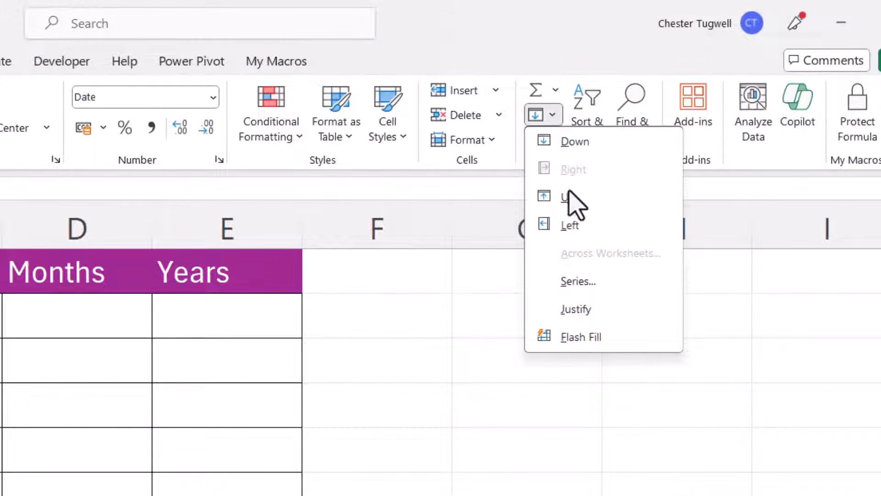
{"action": "left_click", "coordinate": [569, 282]}
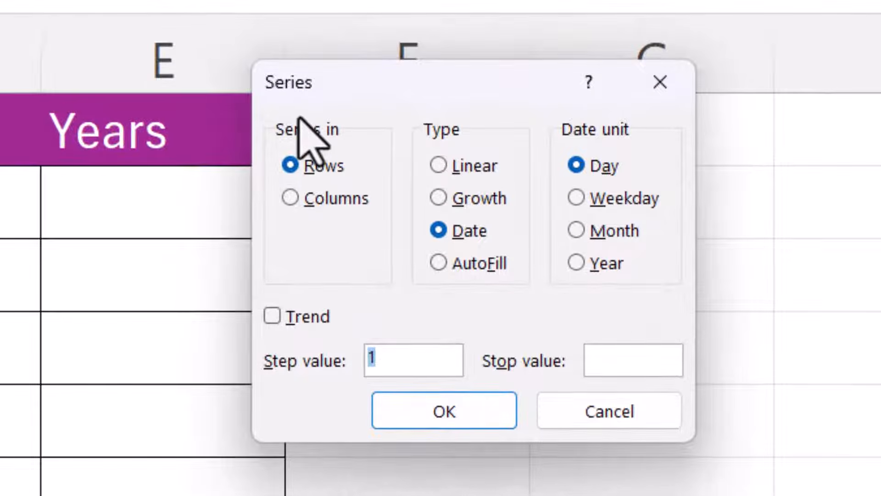
{"action": "left_click", "coordinate": [292, 200]}
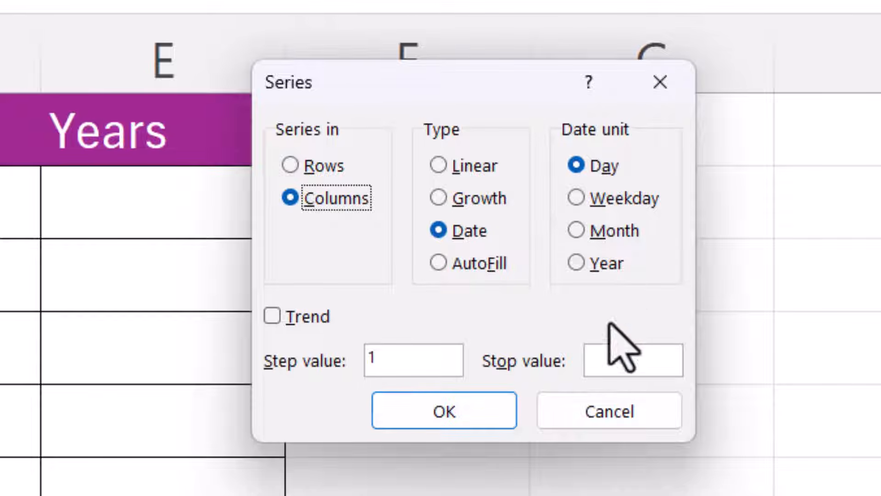
{"action": "left_click", "coordinate": [612, 369]}
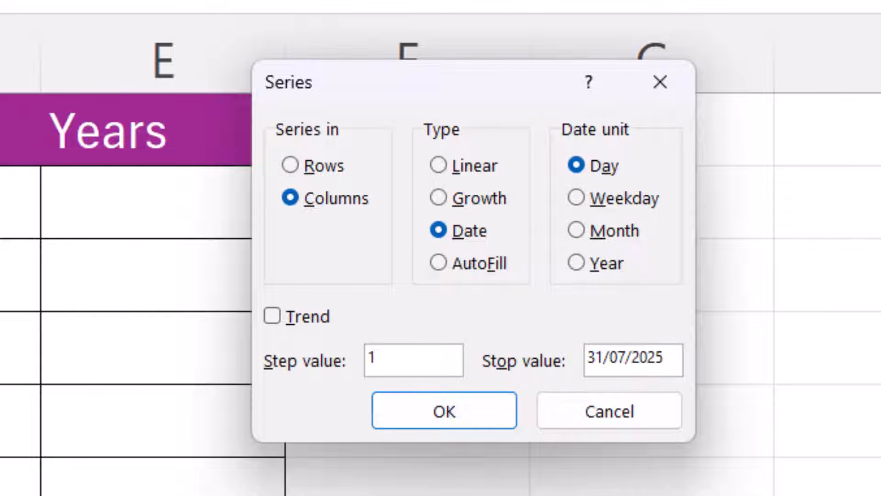
{"action": "left_click", "coordinate": [436, 419]}
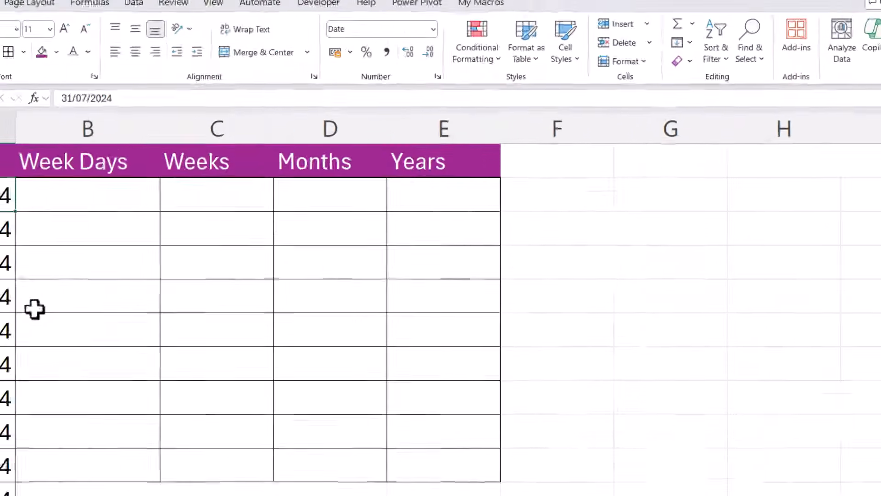
- Enter today's date, 31/07/2024, in cell B2 under Week Days
{"action": "scroll", "coordinate": [35, 309], "scroll_direction": "down", "scroll_amount": 20}
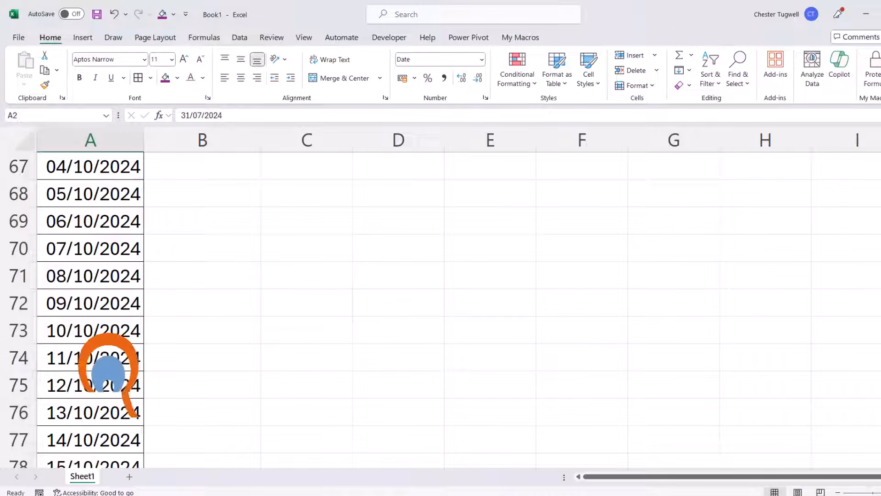
{"action": "scroll", "coordinate": [444, 310], "scroll_direction": "down", "scroll_amount": 20}
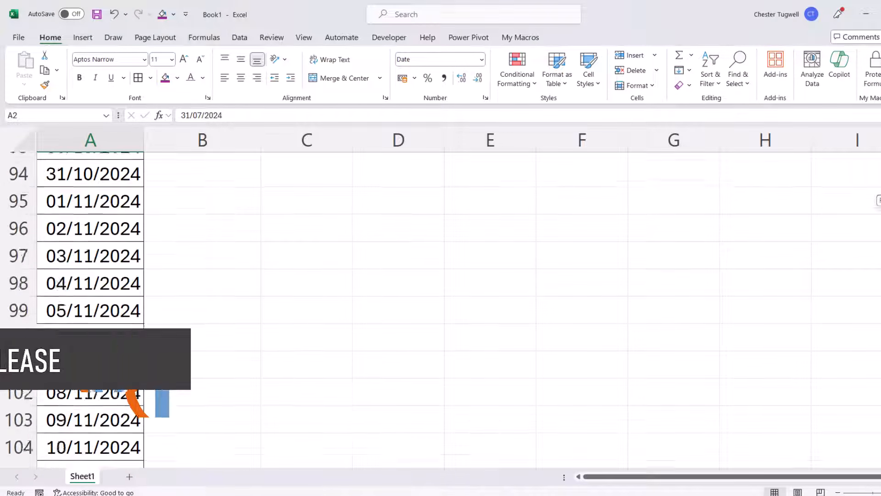
{"action": "left_click_drag", "start_coordinate": [880, 348], "coordinate": [879, 14]}
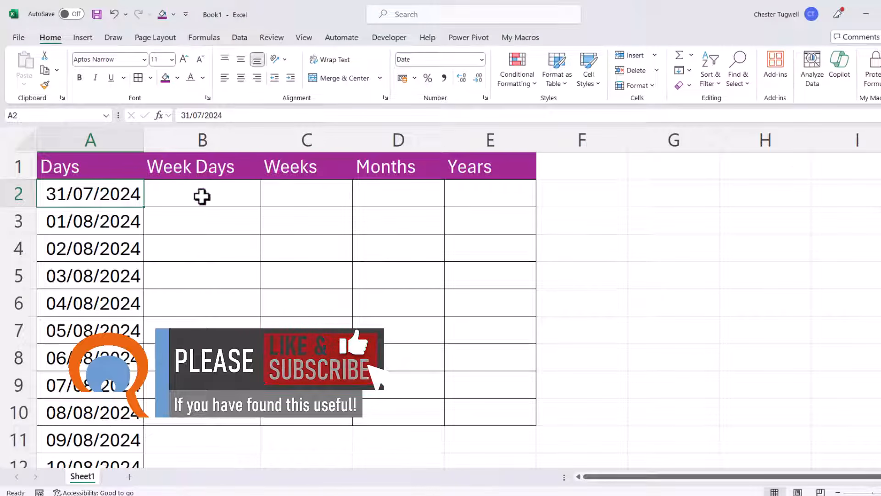
{"action": "left_click", "coordinate": [209, 198]}
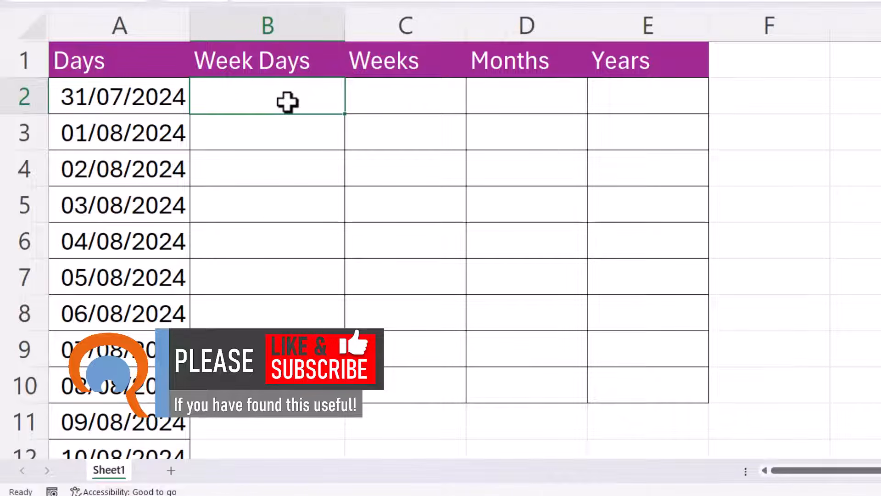
{"action": "key", "text": "ctrl+semicolon"}
{"action": "key", "text": "Return"}
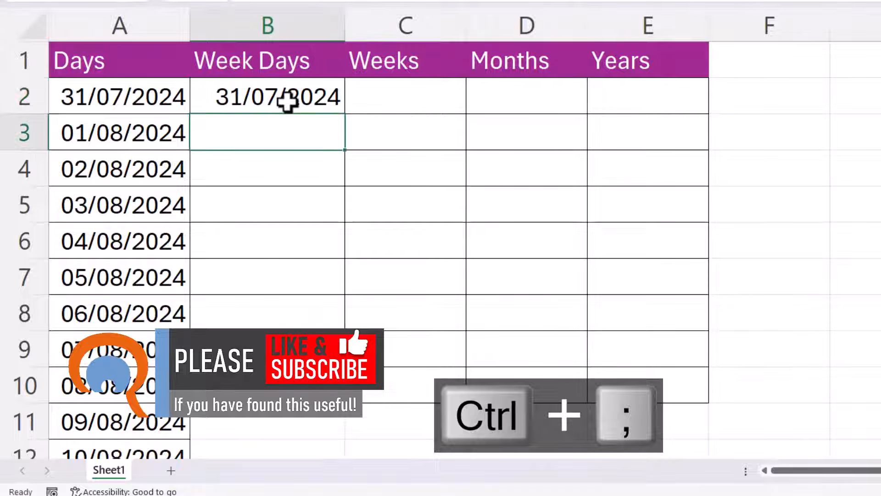
- AutoFill the date in B2 down to B10 using the Fill Weekdays option
{"action": "left_click", "coordinate": [287, 96]}
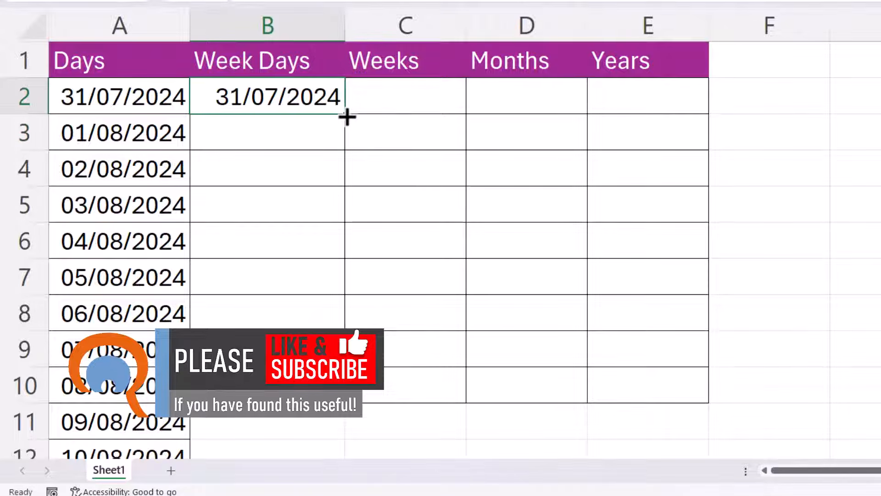
{"action": "left_click_drag", "start_coordinate": [346, 117], "coordinate": [317, 381]}
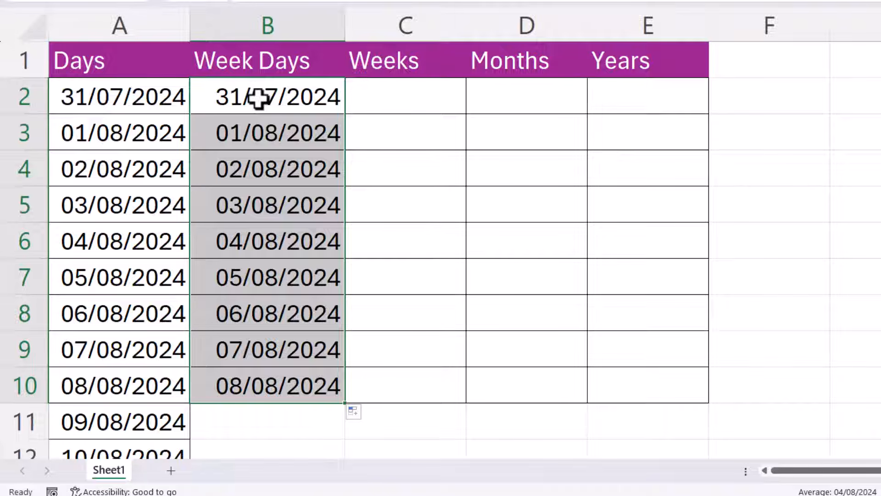
{"action": "left_click", "coordinate": [366, 414]}
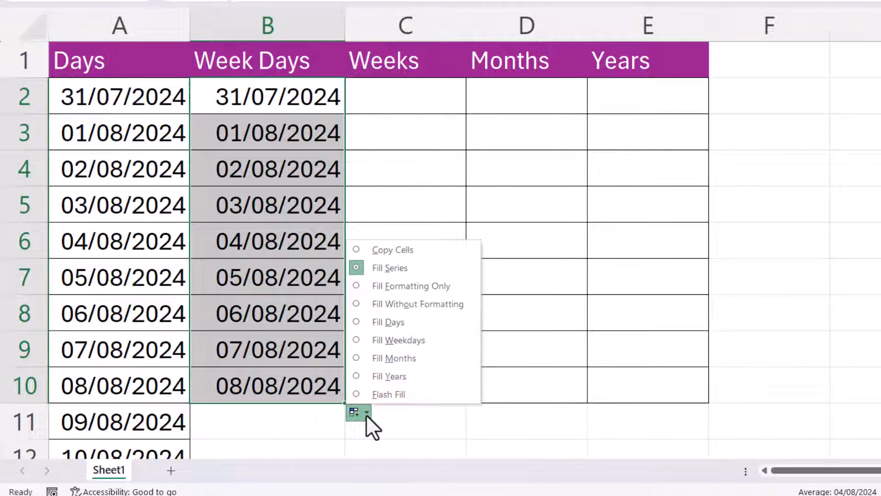
{"action": "left_click", "coordinate": [356, 341]}
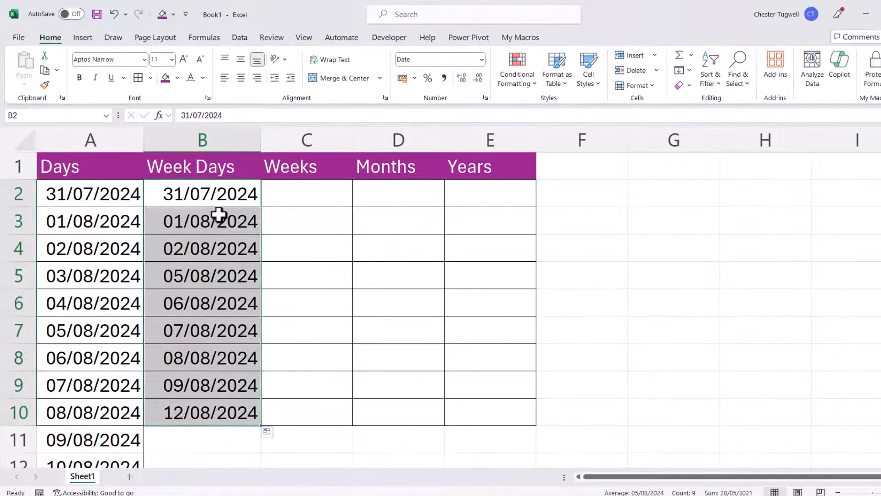
- Clear the filled dates from B3:B10
{"action": "left_click_drag", "start_coordinate": [263, 161], "coordinate": [254, 363]}
{"action": "left_click_drag", "start_coordinate": [211, 385], "coordinate": [212, 407]}
{"action": "key", "text": "Delete"}
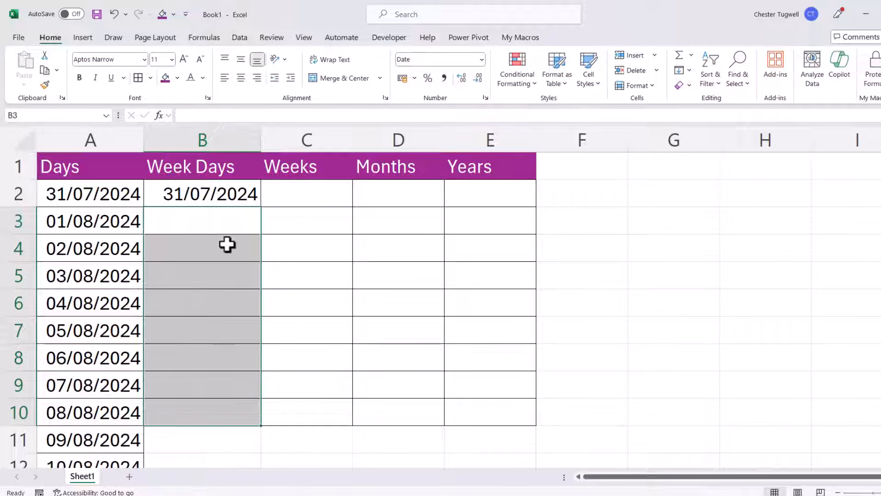
- Fill a date series down the column from B2 by weekday, with step value 1 and stop value 31/07/2025
{"action": "left_click", "coordinate": [208, 202]}
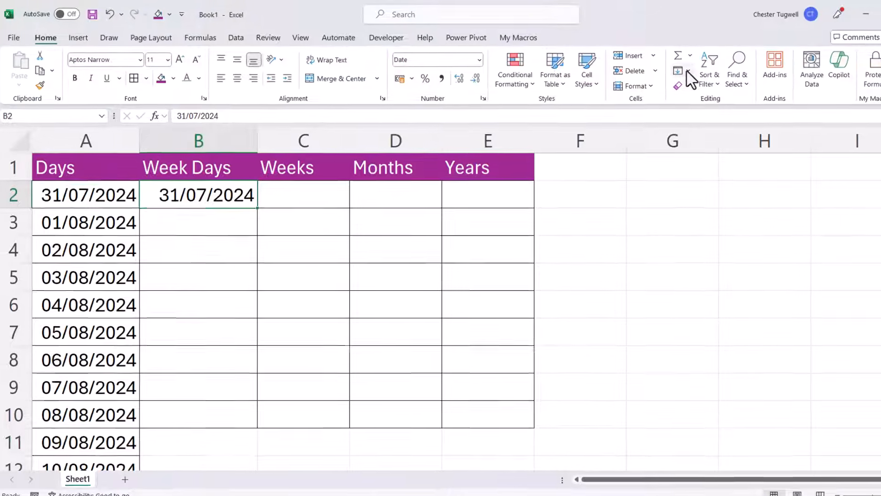
{"action": "left_click", "coordinate": [687, 71]}
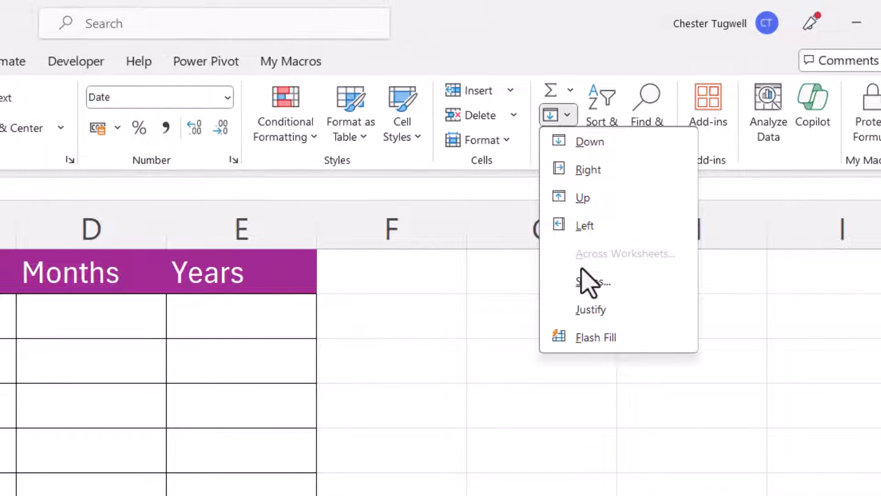
{"action": "left_click", "coordinate": [583, 283]}
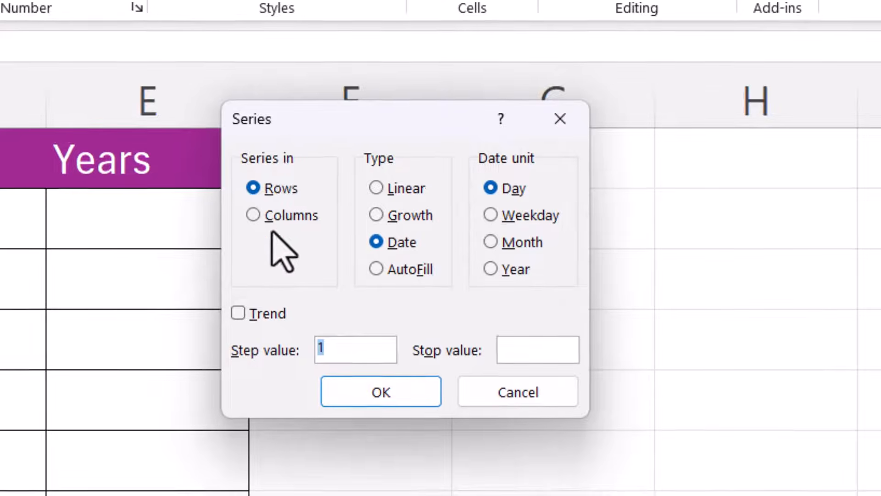
{"action": "left_click", "coordinate": [270, 219]}
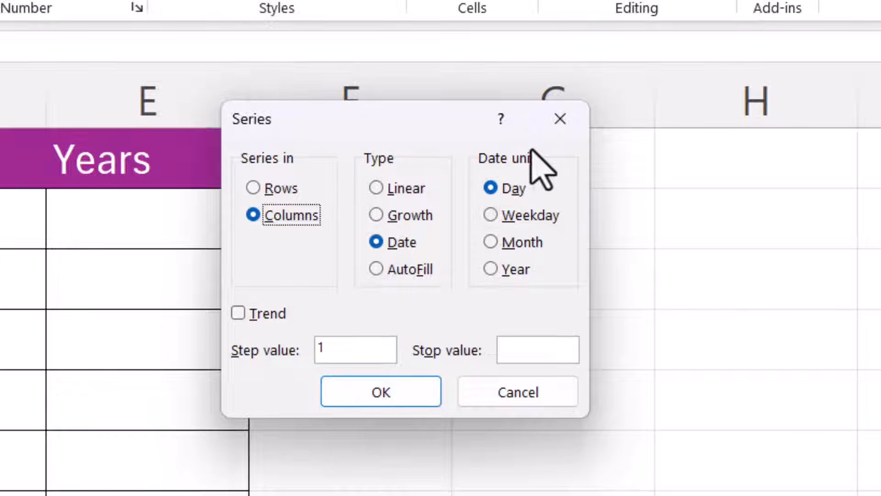
{"action": "left_click", "coordinate": [495, 216]}
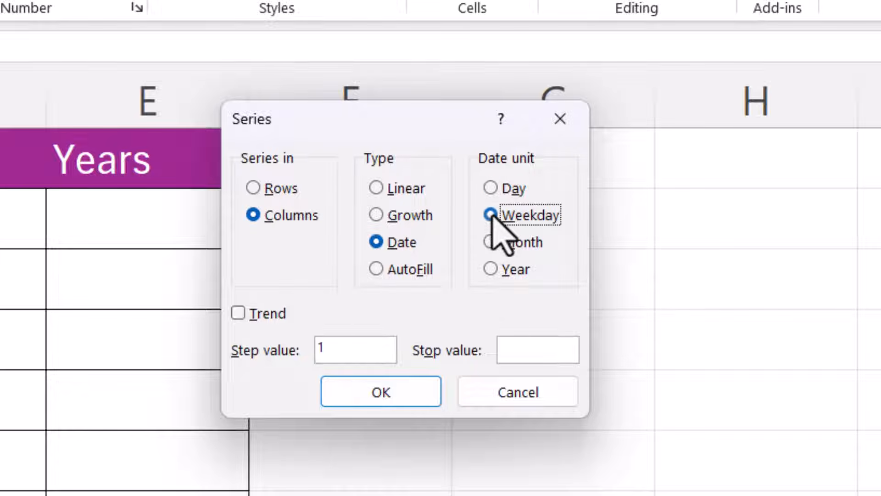
{"action": "left_click", "coordinate": [525, 353]}
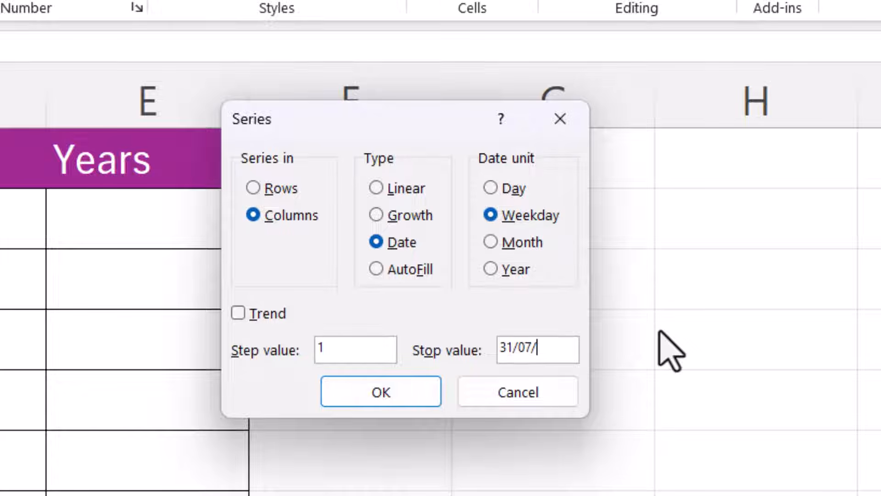
{"action": "type", "text": "31/07/2025"}
{"action": "left_click", "coordinate": [352, 401]}
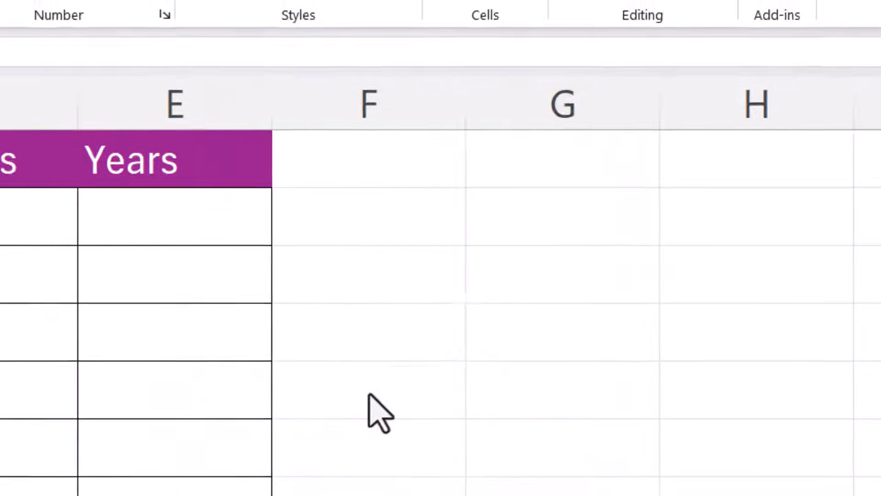
- Check the last date of the Week Days series and return to the start of the sheet
{"action": "left_click", "coordinate": [218, 246]}
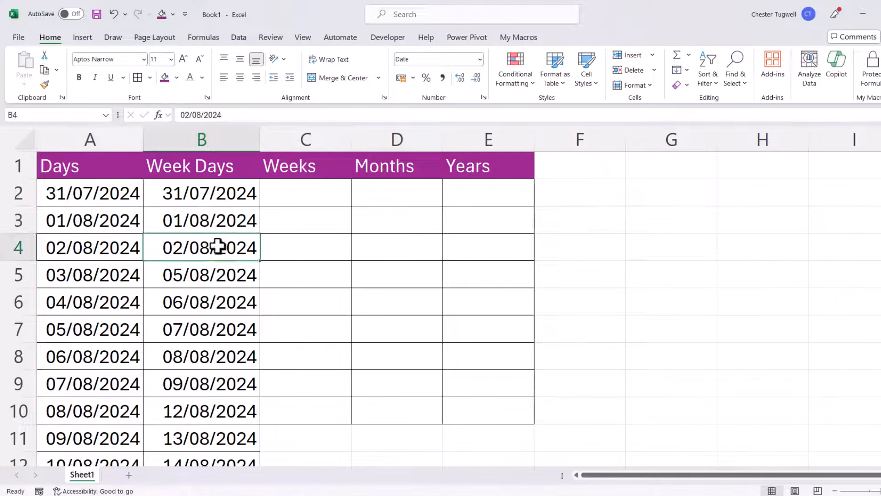
{"action": "key", "text": "ctrl+Down"}
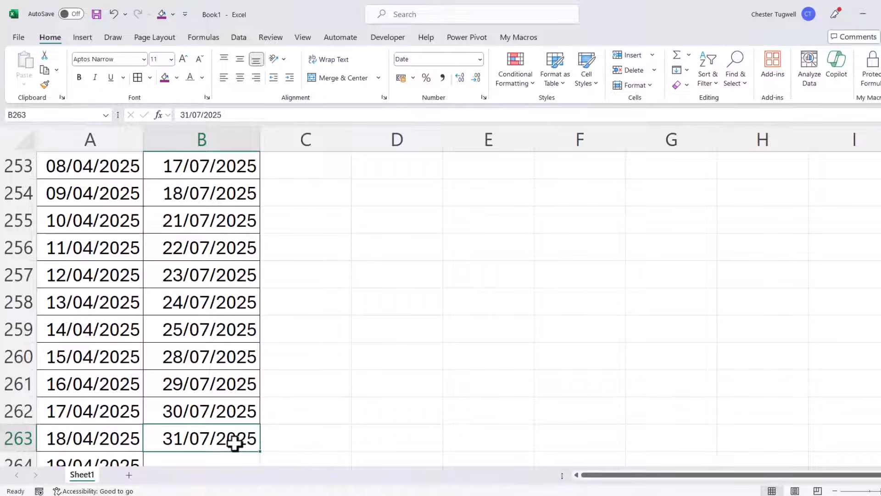
{"action": "key", "text": "ctrl+Home"}
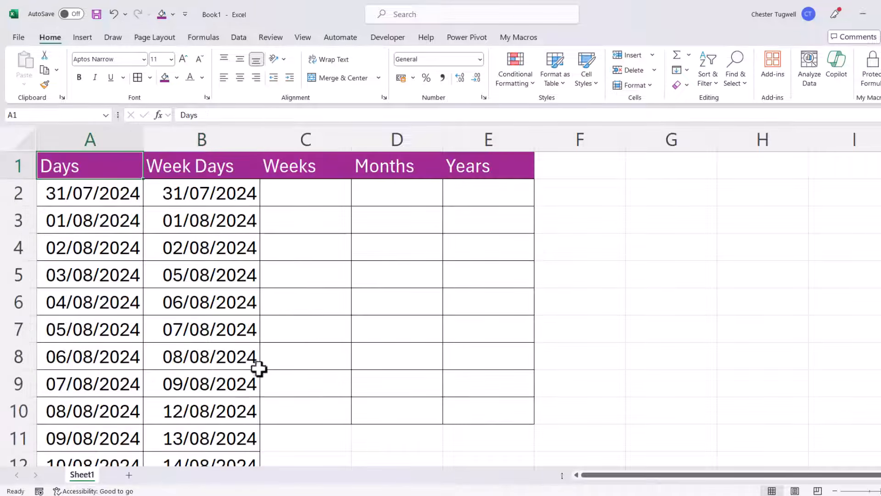
- Look up the Monday dates of August 2024 in the Windows taskbar calendar for the Weeks column
{"action": "left_click", "coordinate": [271, 191]}
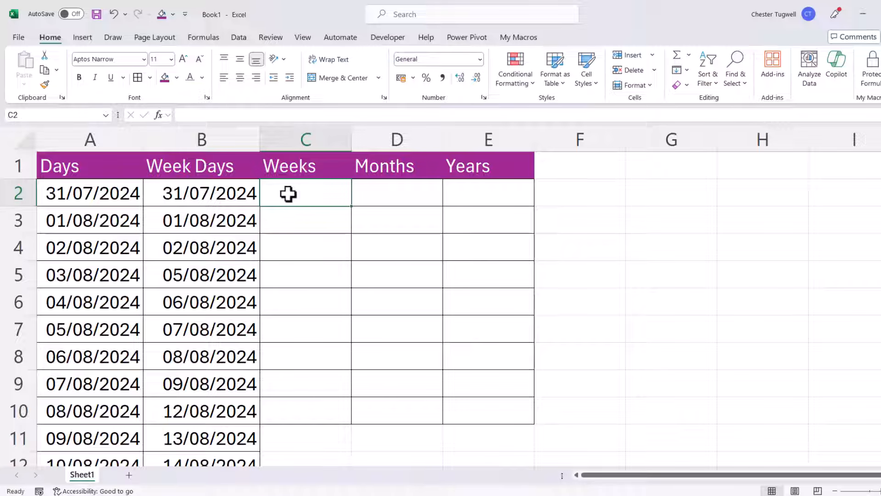
{"action": "left_click", "coordinate": [823, 489]}
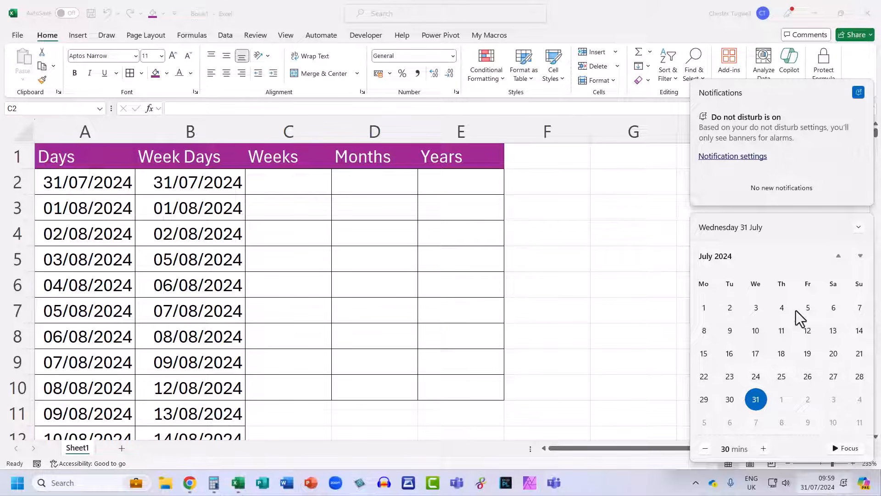
{"action": "left_click", "coordinate": [859, 255]}
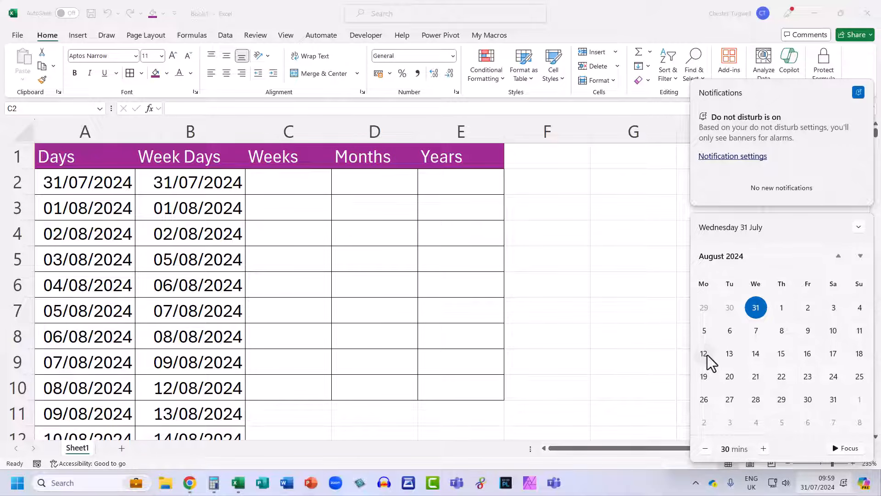
- Enter the start date 05/08/2024 in C2 of the Weeks column
{"action": "left_click", "coordinate": [277, 190]}
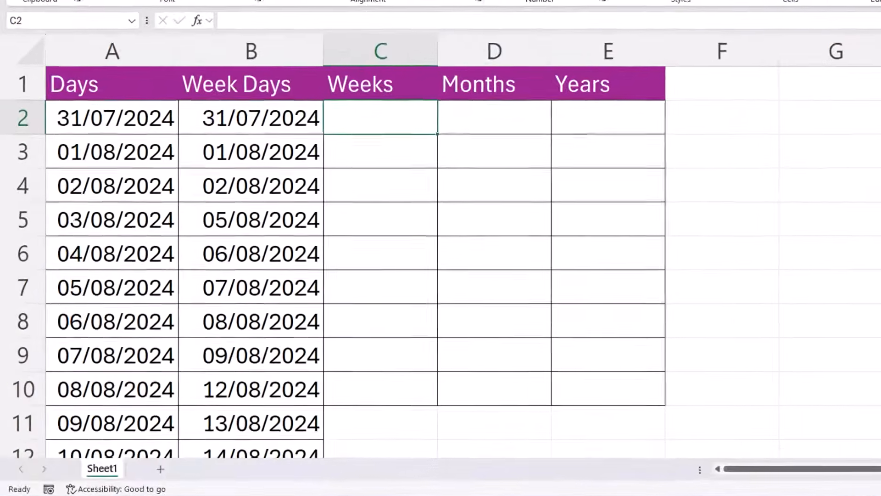
{"action": "type", "text": "05/0"}
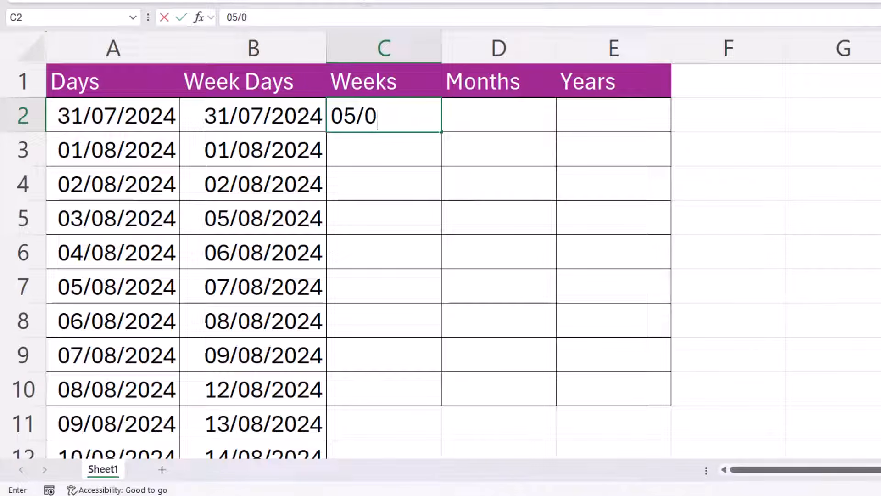
{"action": "type", "text": "8/2024"}
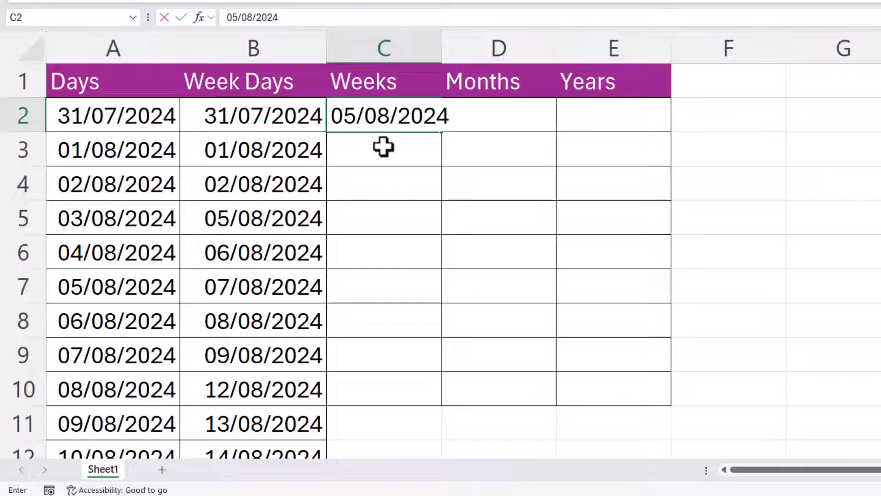
{"action": "key", "text": "Return"}
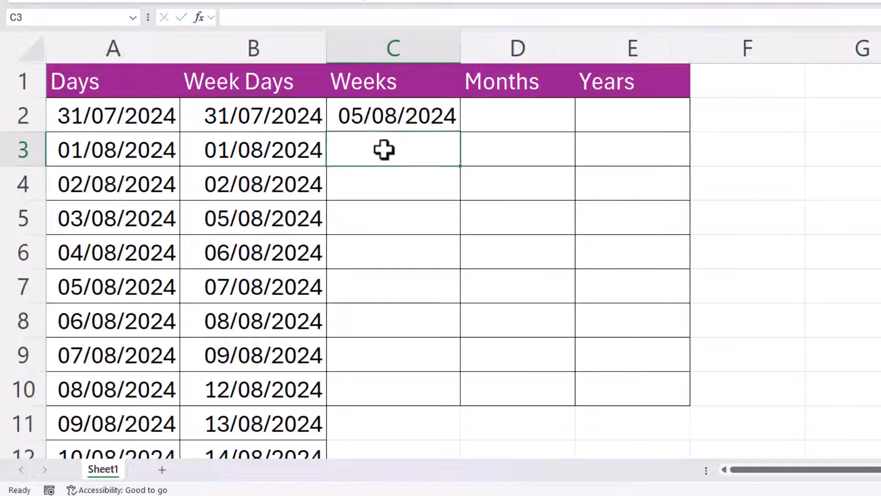
- Enter 12/08/2024 in C3 as the second date of the weekly pattern
{"action": "type", "text": "12/0"}
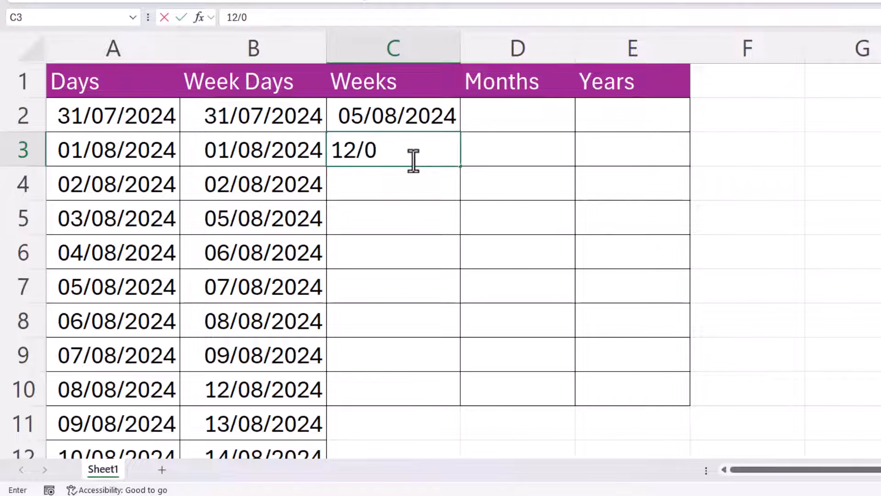
{"action": "type", "text": "8/202"}
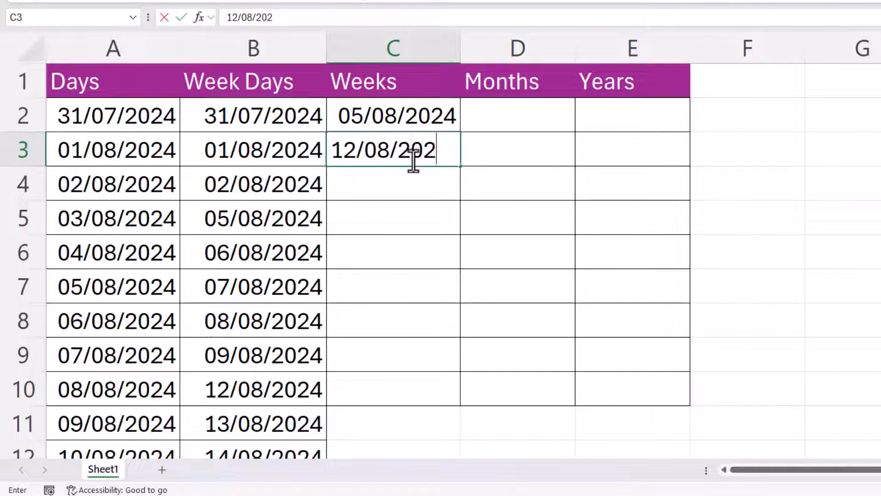
{"action": "type", "text": "4"}
{"action": "key", "text": "Return"}
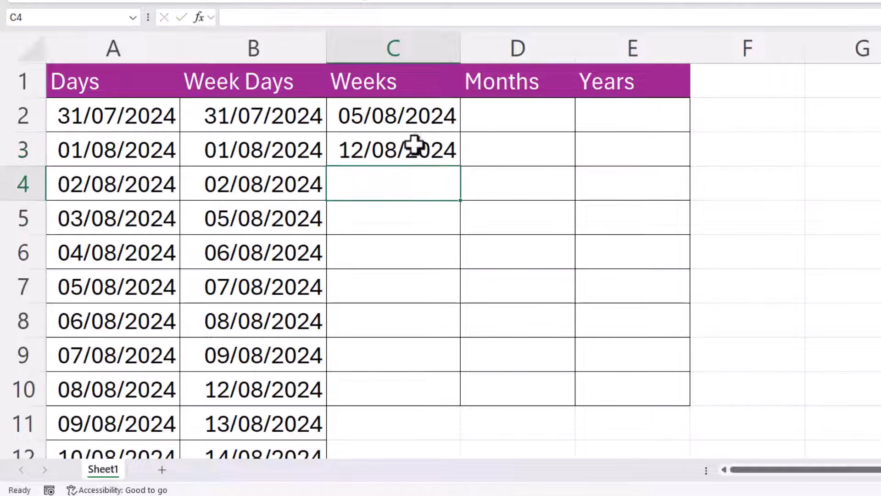
- AutoFill the two weekly dates in C2:C3 down to C10
{"action": "left_click", "coordinate": [415, 115]}
{"action": "left_click_drag", "start_coordinate": [415, 114], "coordinate": [420, 144]}
{"action": "left_click_drag", "start_coordinate": [419, 144], "coordinate": [419, 143]}
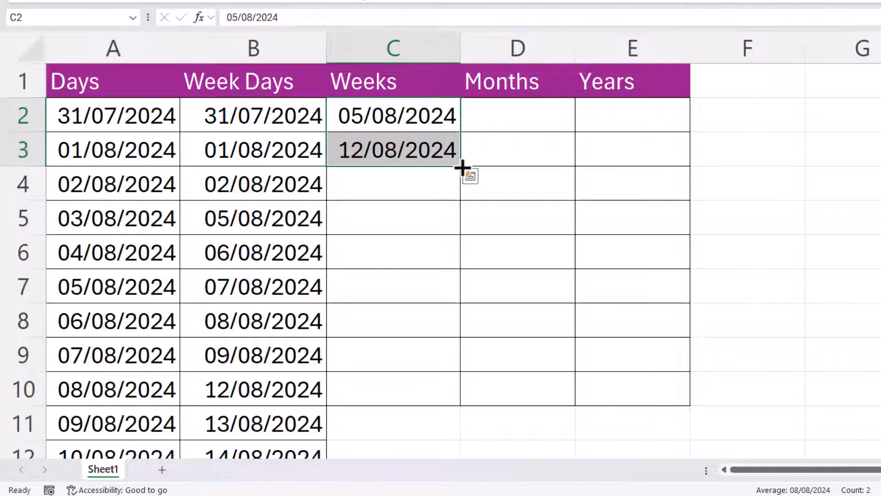
{"action": "left_click_drag", "start_coordinate": [461, 168], "coordinate": [434, 403]}
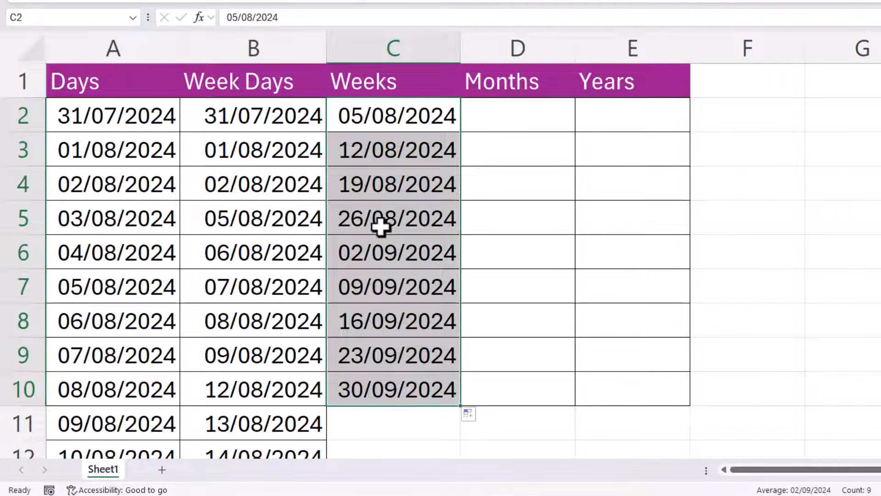
- Undo the weekly AutoFill and delete the date in C3
{"action": "key", "text": "ctrl+z"}
{"action": "left_click", "coordinate": [386, 151]}
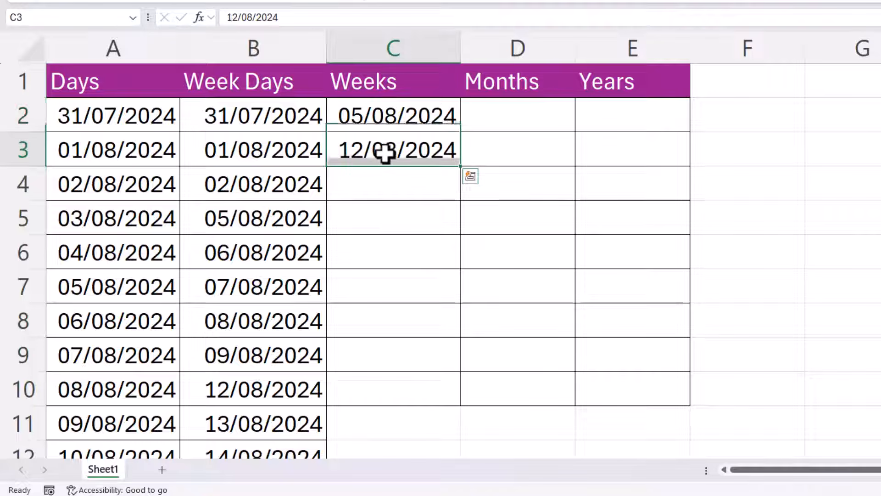
{"action": "key", "text": "Delete"}
- Fill a date series down the column from C2 by day, with step value 7 and stop value 28/07/2025
{"action": "left_click", "coordinate": [400, 115]}
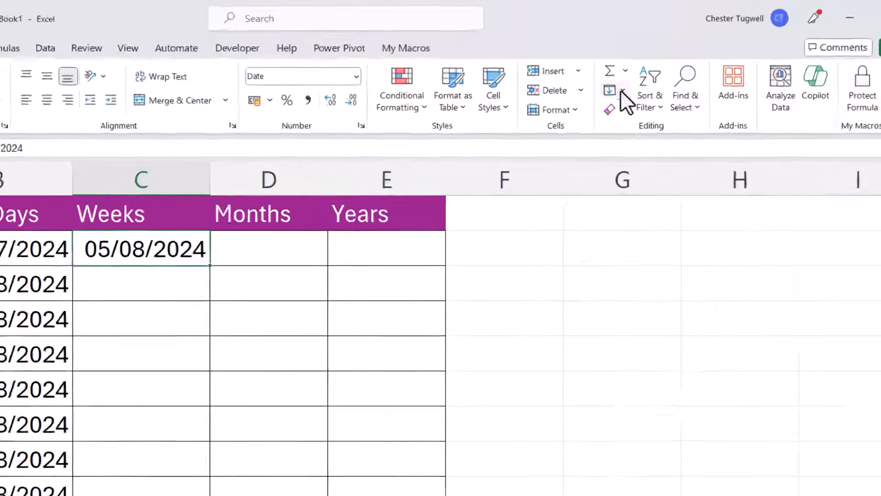
{"action": "left_click", "coordinate": [682, 70]}
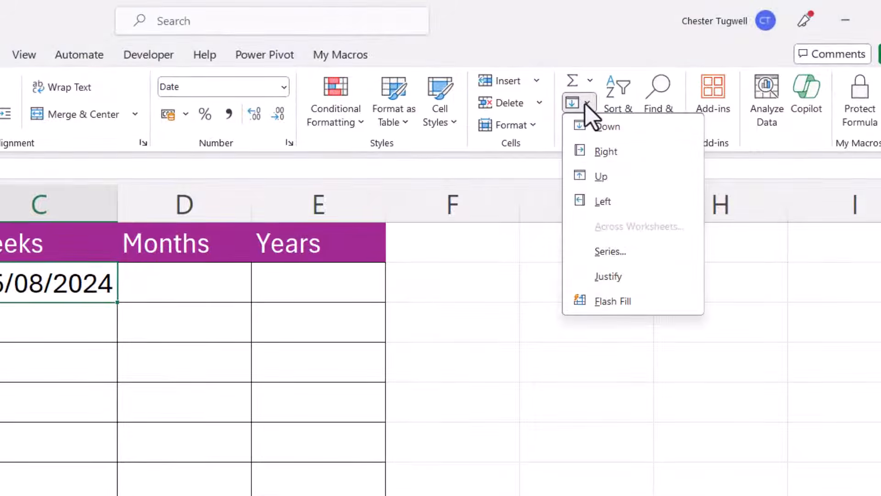
{"action": "left_click", "coordinate": [607, 252]}
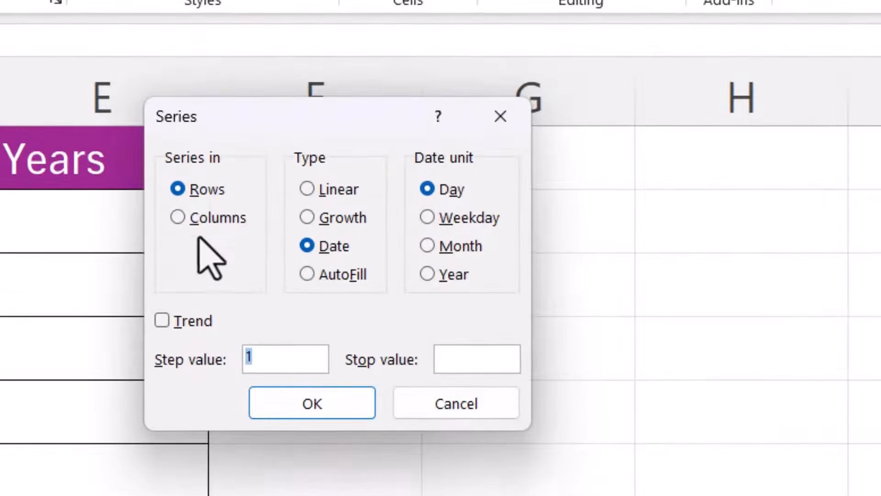
{"action": "left_click", "coordinate": [342, 270]}
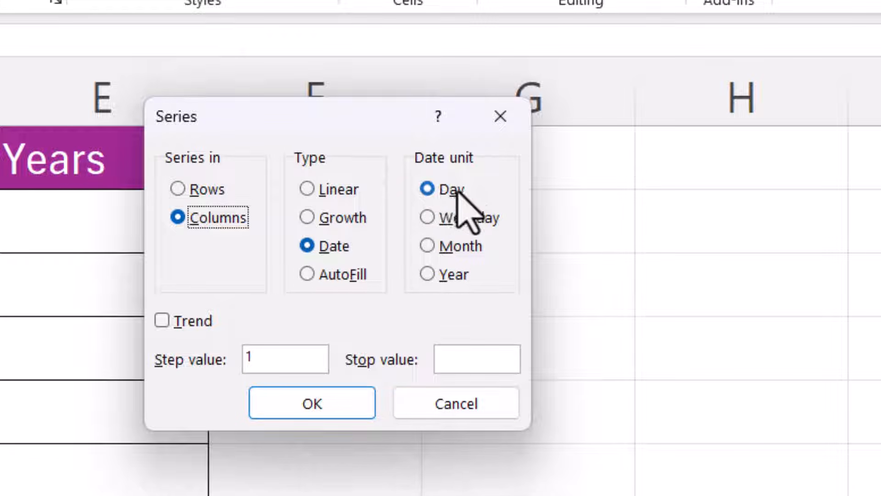
{"action": "left_click_drag", "start_coordinate": [267, 358], "coordinate": [220, 354]}
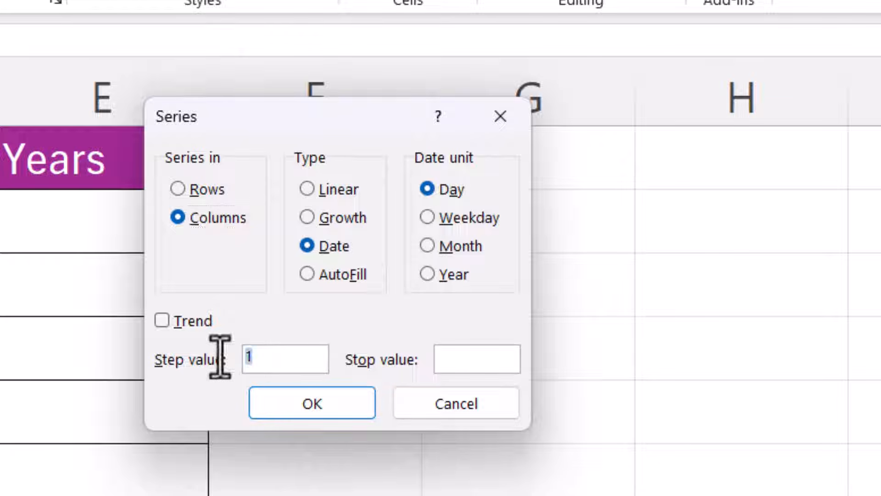
{"action": "type", "text": "7"}
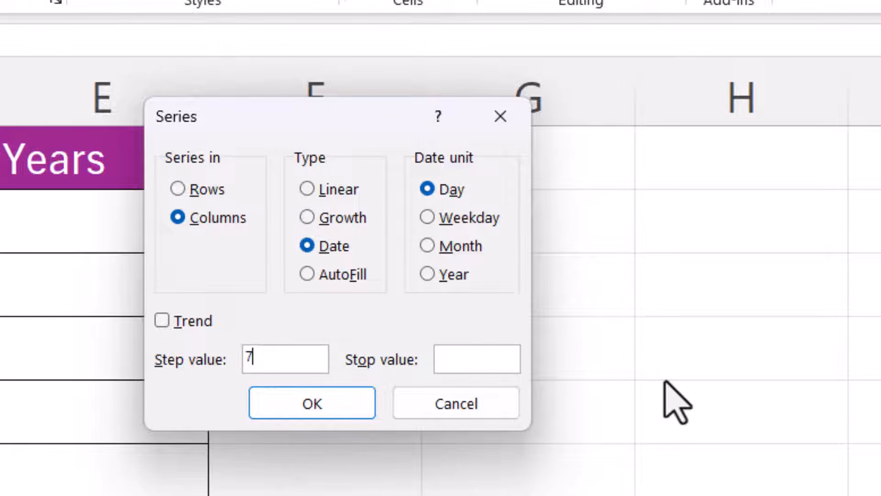
{"action": "left_click", "coordinate": [491, 361]}
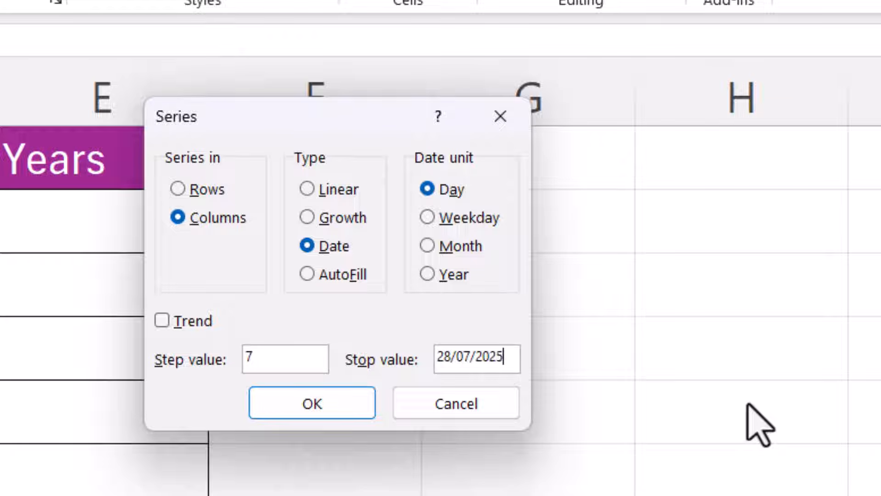
{"action": "left_click", "coordinate": [334, 404]}
- Check the last date of the Weeks series and return to the column's header
{"action": "left_click", "coordinate": [48, 352]}
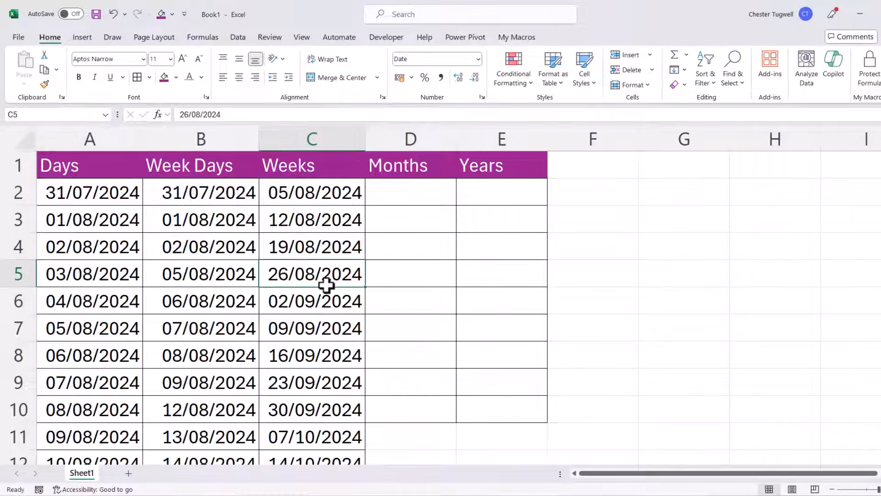
{"action": "key", "text": "ctrl+Down"}
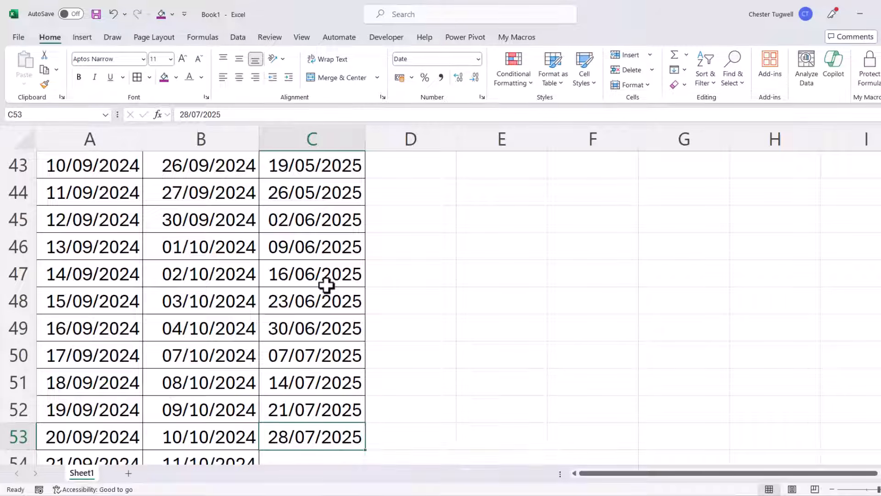
{"action": "key", "text": "ctrl+Up"}
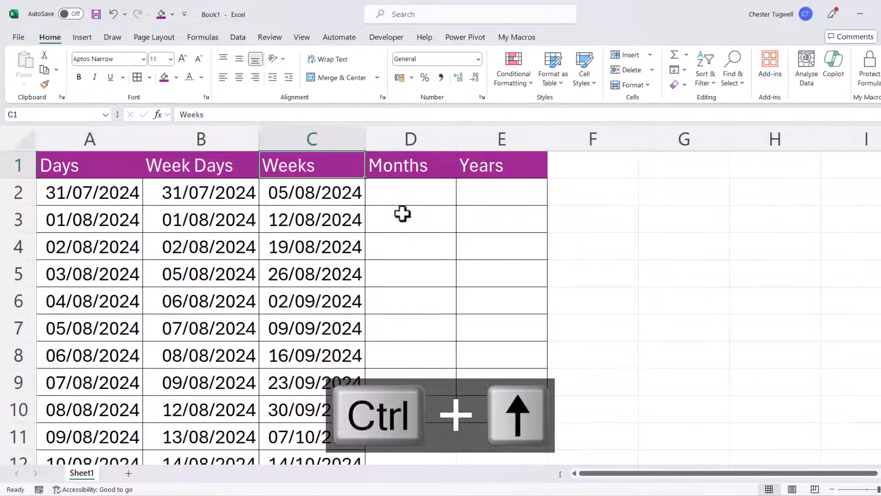
- Enter the start date 01/08/2024 in D2 of the Months column
{"action": "left_click", "coordinate": [408, 191]}
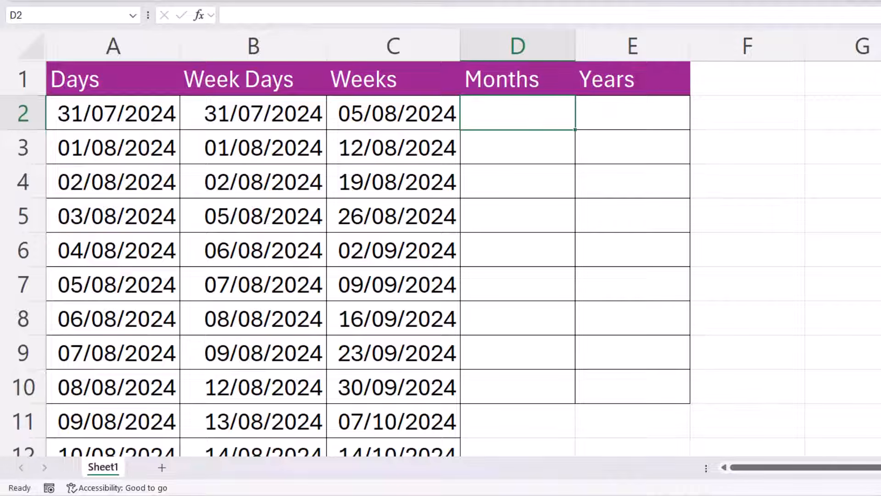
{"action": "type", "text": "0"}
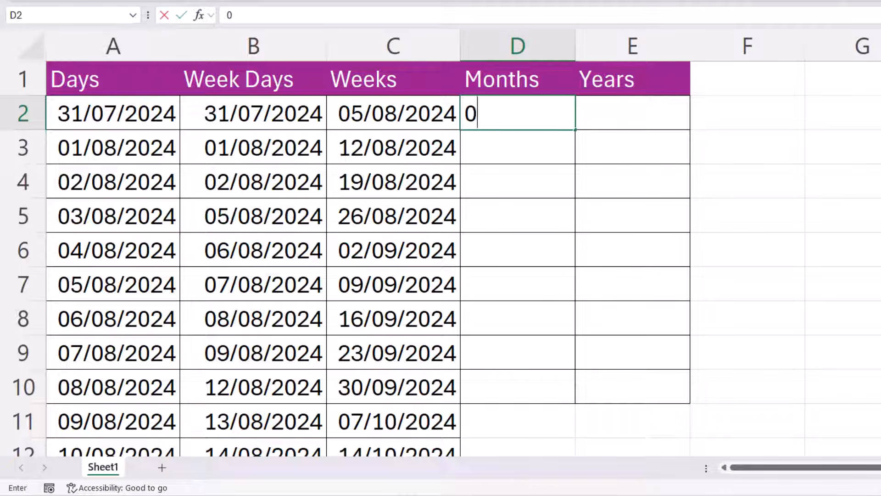
{"action": "type", "text": "1/0"}
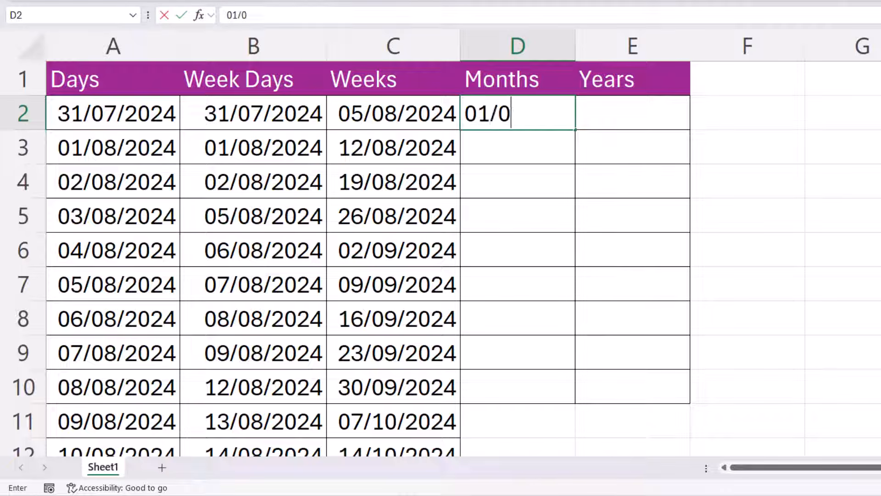
{"action": "type", "text": "8/2024"}
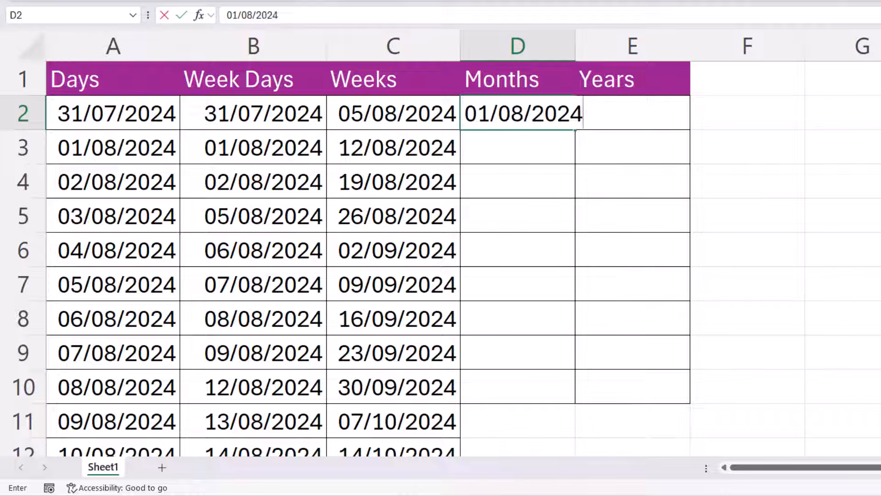
{"action": "key", "text": "Return"}
- Try AutoFilling the date in D2 down to D10 with the Fill Months option, and undo the fill
{"action": "key", "text": "Up"}
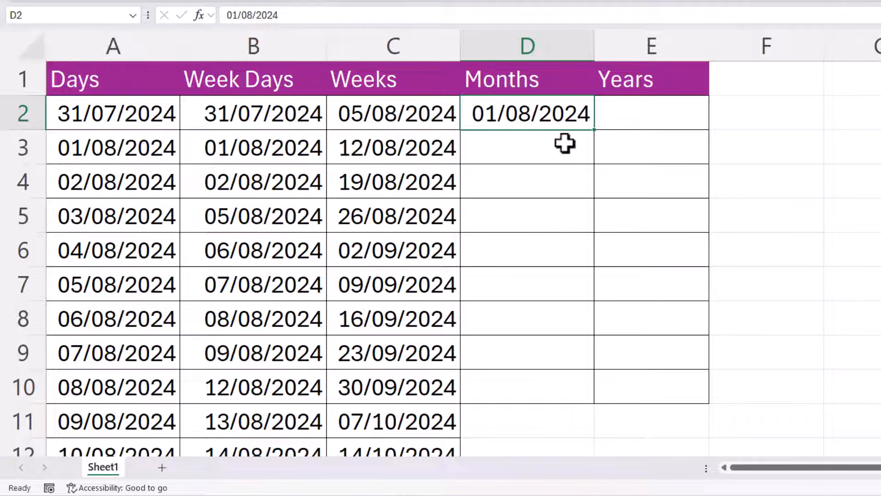
{"action": "left_click_drag", "start_coordinate": [593, 132], "coordinate": [581, 405]}
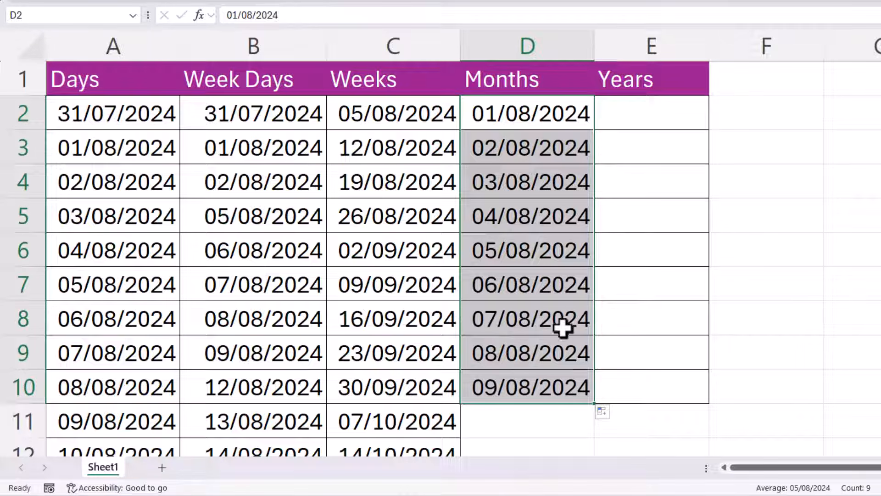
{"action": "left_click", "coordinate": [602, 413]}
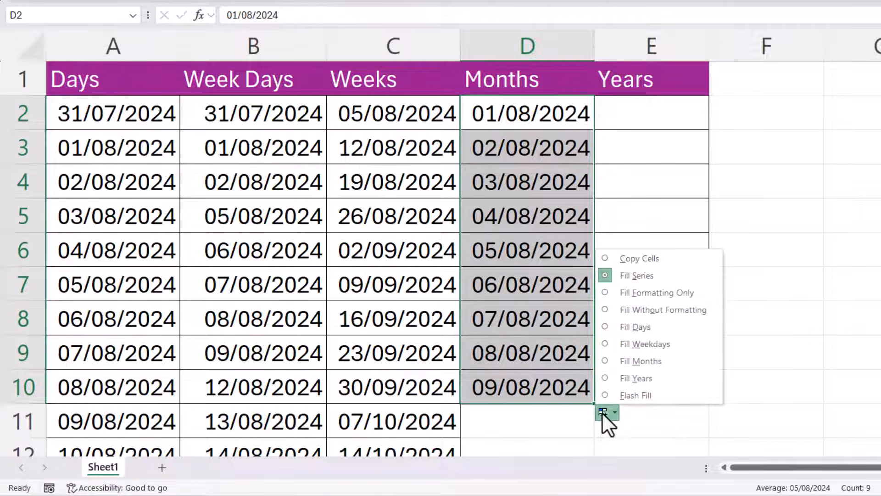
{"action": "left_click", "coordinate": [605, 362]}
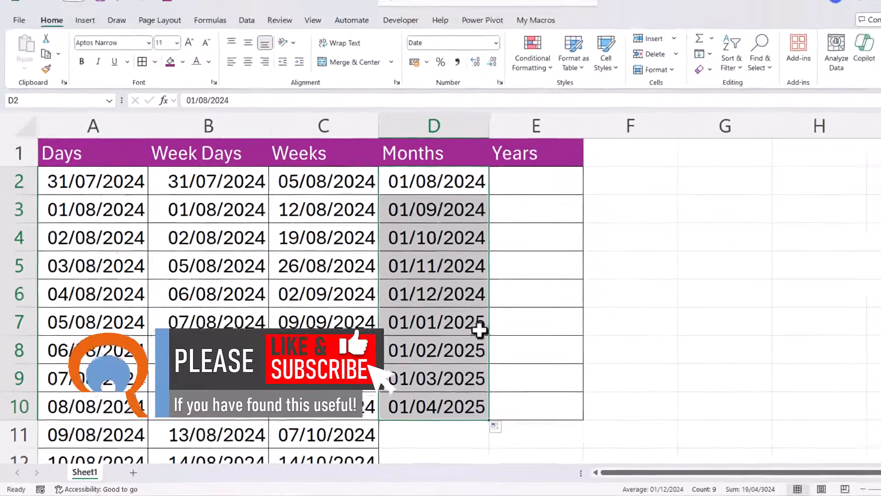
{"action": "key", "text": "ctrl+z"}
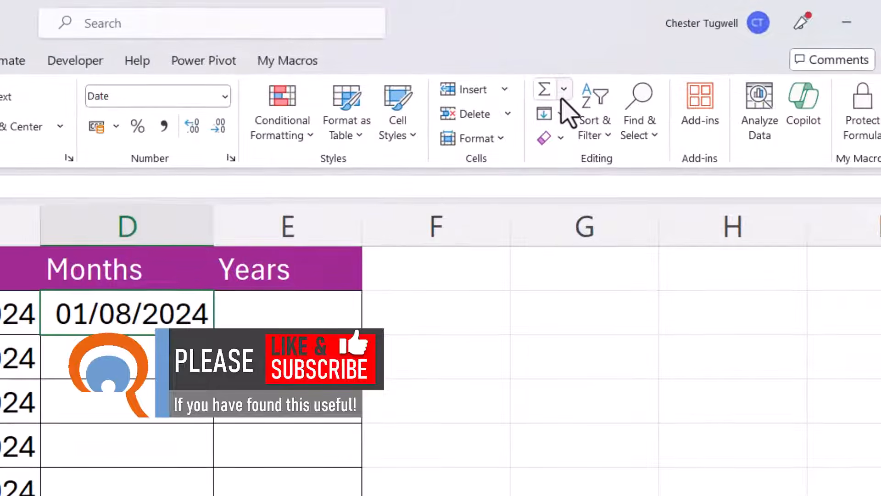
- Fill a date series down the column from D2 by month, with step value 1 and stop value 01/08/2025
{"action": "left_click", "coordinate": [686, 70]}
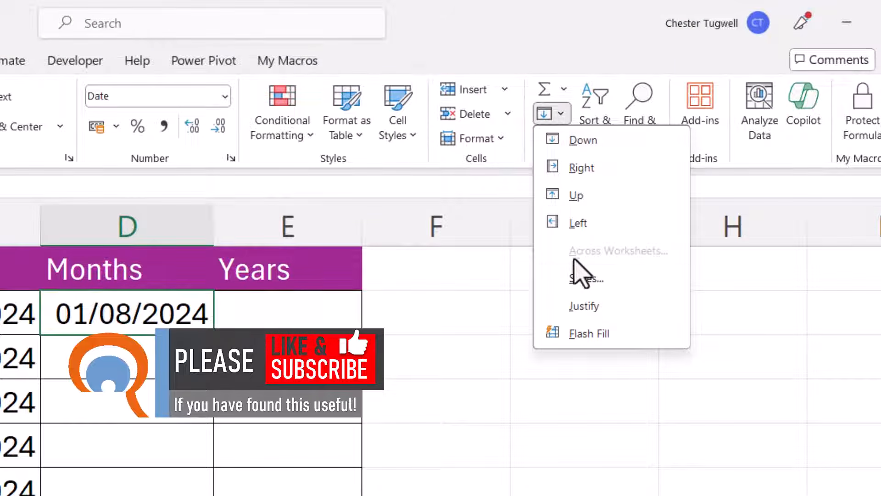
{"action": "left_click", "coordinate": [575, 278]}
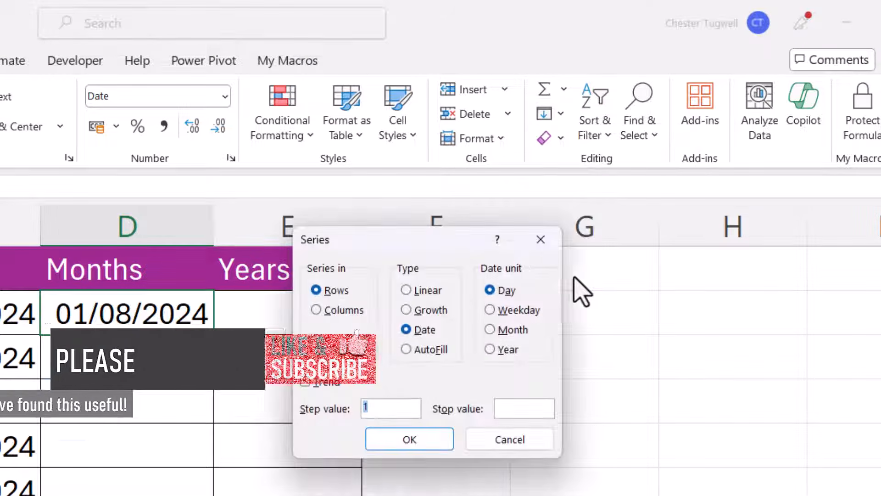
{"action": "left_click", "coordinate": [337, 311]}
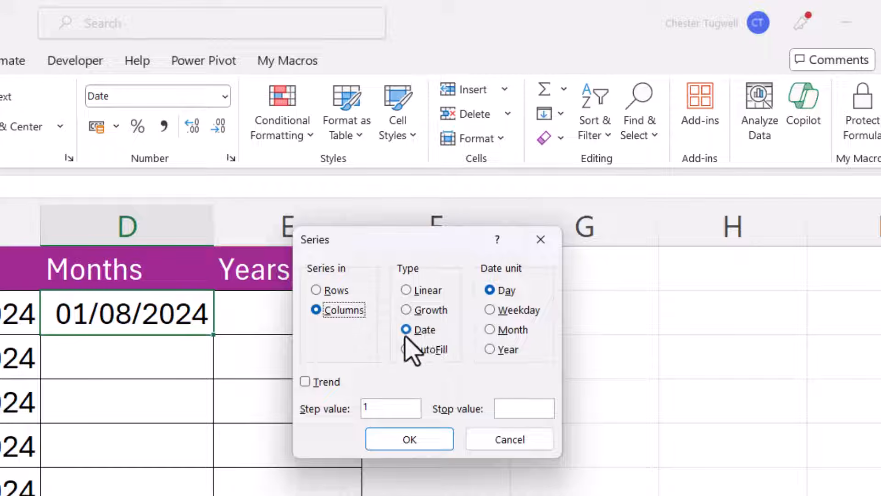
{"action": "left_click", "coordinate": [503, 293]}
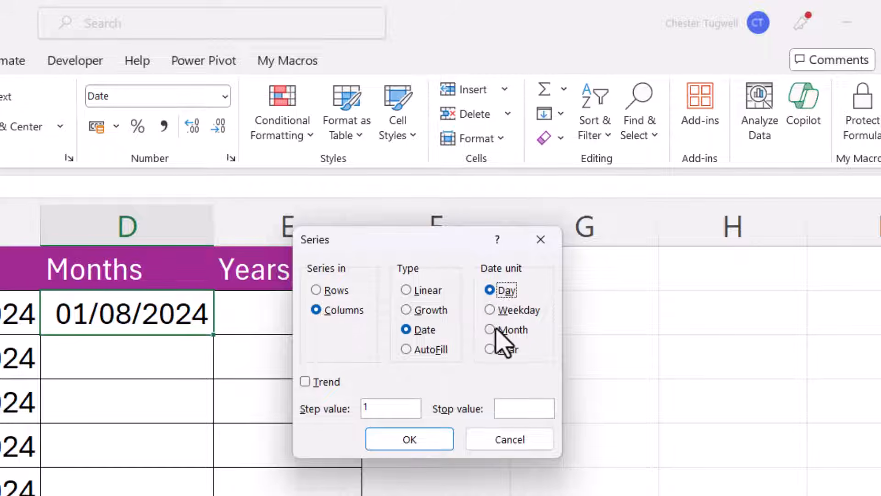
{"action": "left_click", "coordinate": [499, 331]}
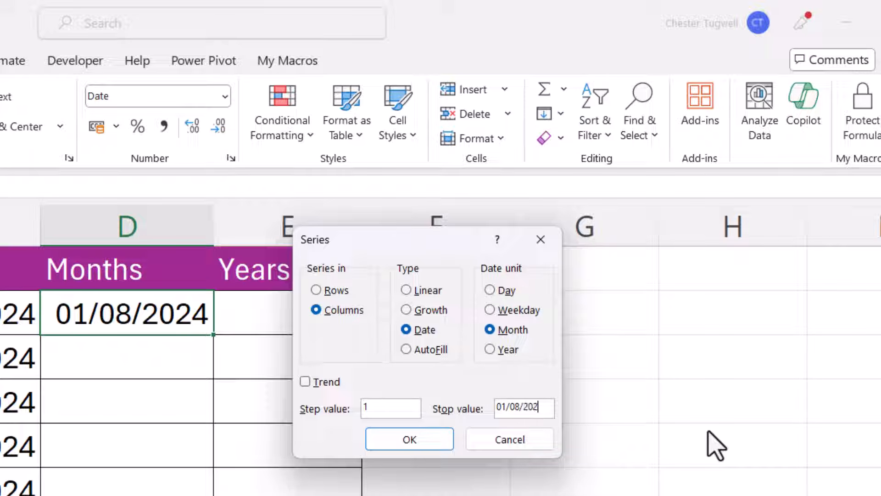
{"action": "left_click", "coordinate": [424, 440]}
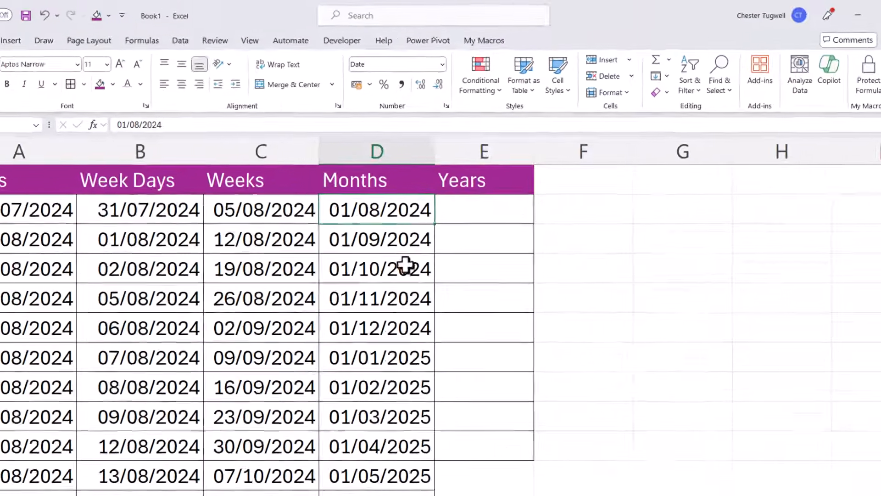
- Check the last date of the Months series and return to the column's header
{"action": "left_click", "coordinate": [403, 239]}
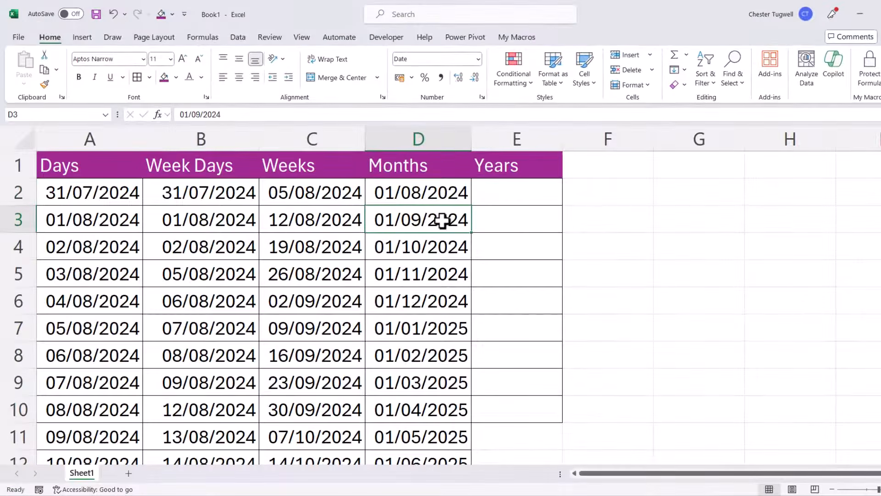
{"action": "key", "text": "ctrl+Down"}
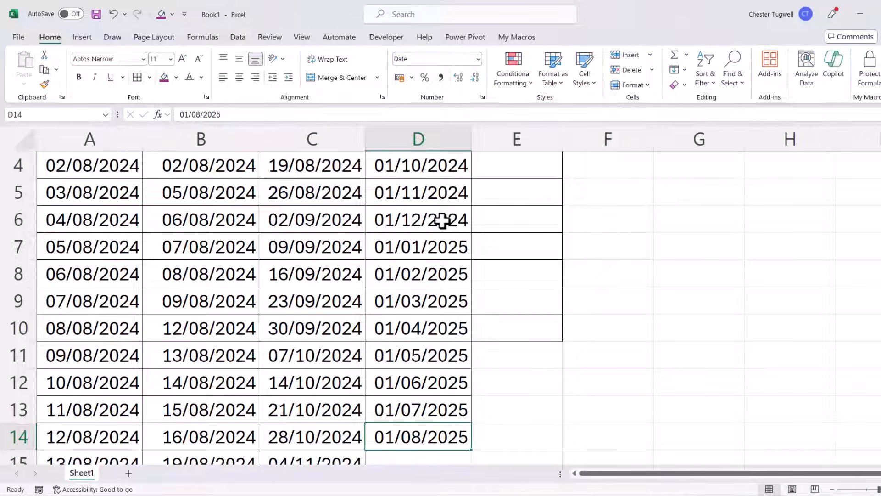
{"action": "key", "text": "ctrl+Up"}
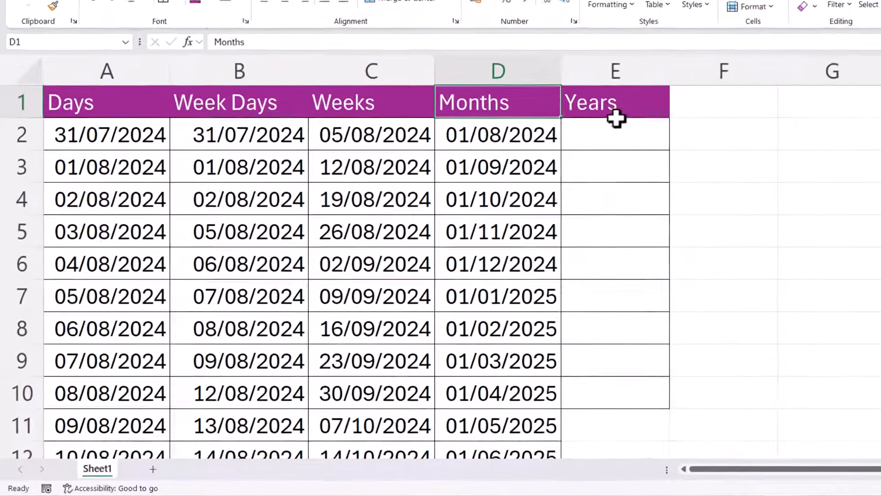
- Enter the current date, 31/07/2024, in E2 of the Years column
{"action": "left_click", "coordinate": [516, 190]}
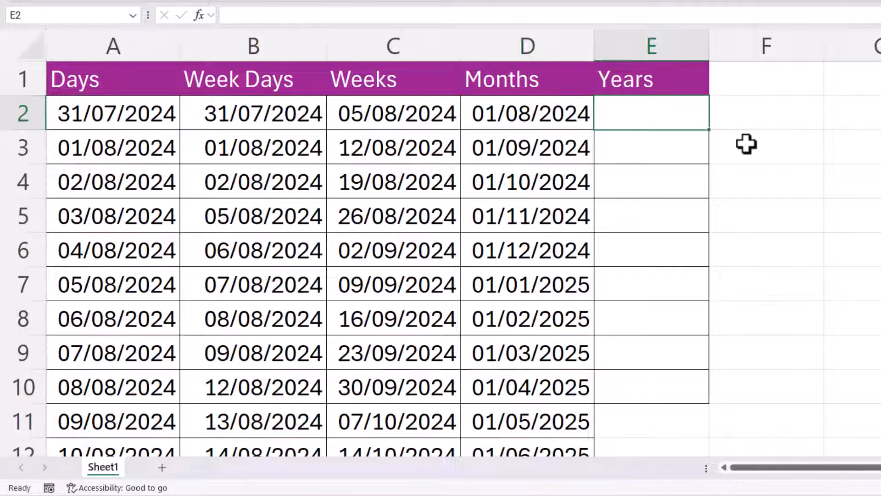
{"action": "key", "text": "ctrl+semicolon"}
{"action": "key", "text": "Return"}
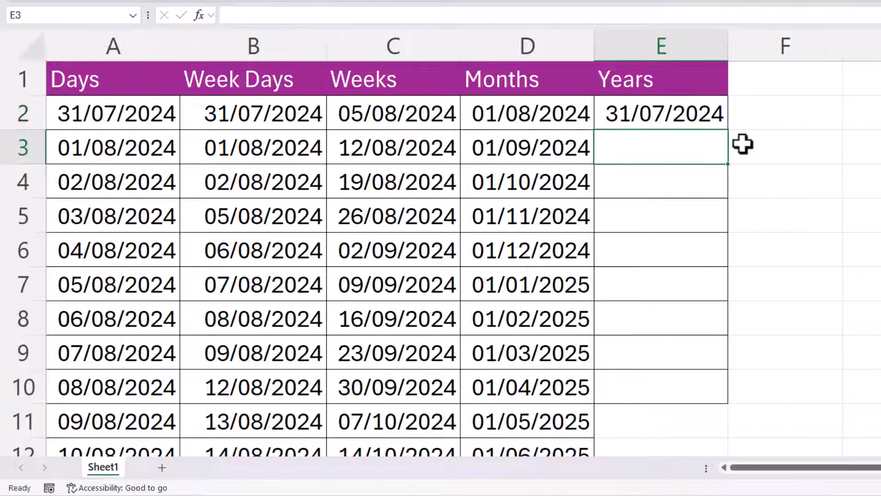
- Try AutoFilling the date in E2 down to E10 with the Fill Years option, and undo the fill
{"action": "left_click", "coordinate": [703, 118]}
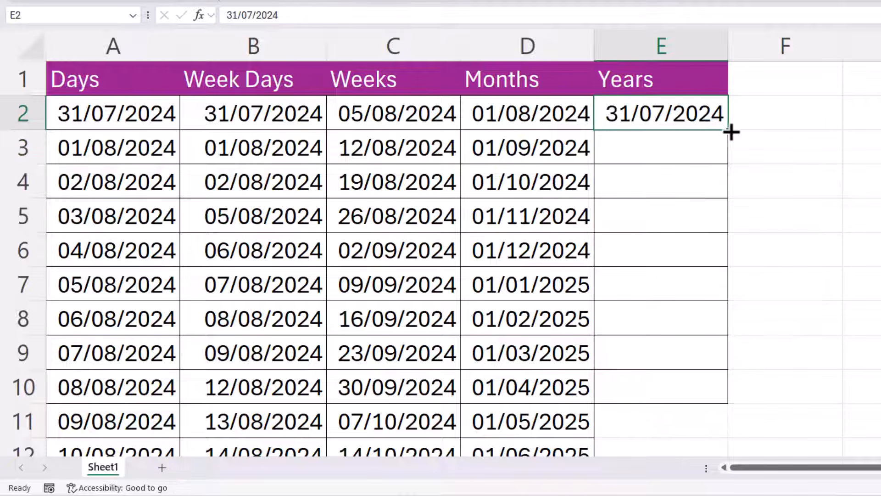
{"action": "left_click_drag", "start_coordinate": [729, 132], "coordinate": [696, 397]}
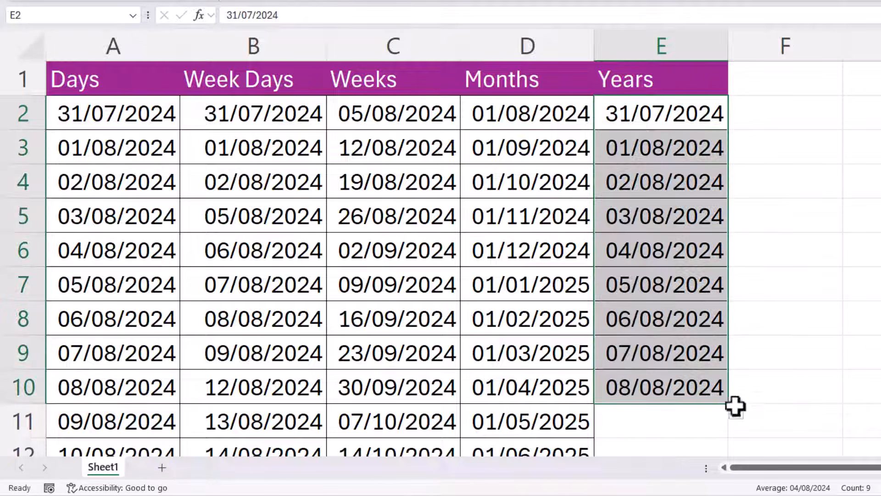
{"action": "left_click", "coordinate": [737, 413]}
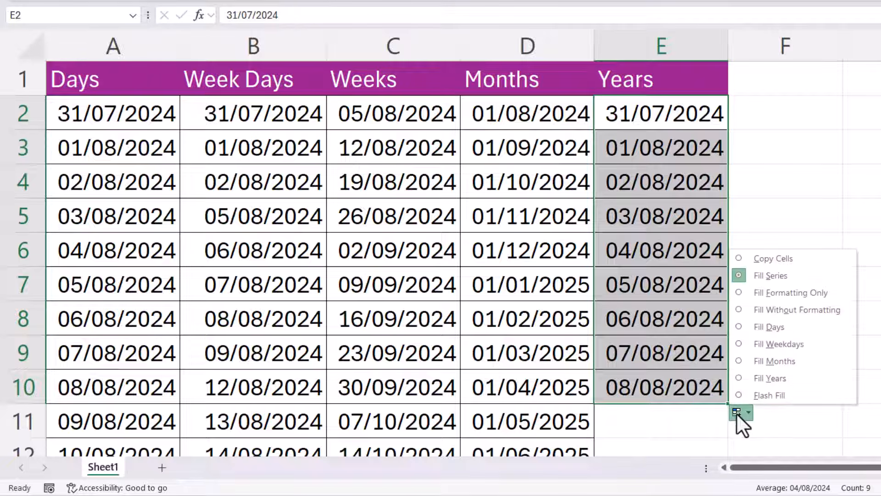
{"action": "left_click", "coordinate": [742, 378]}
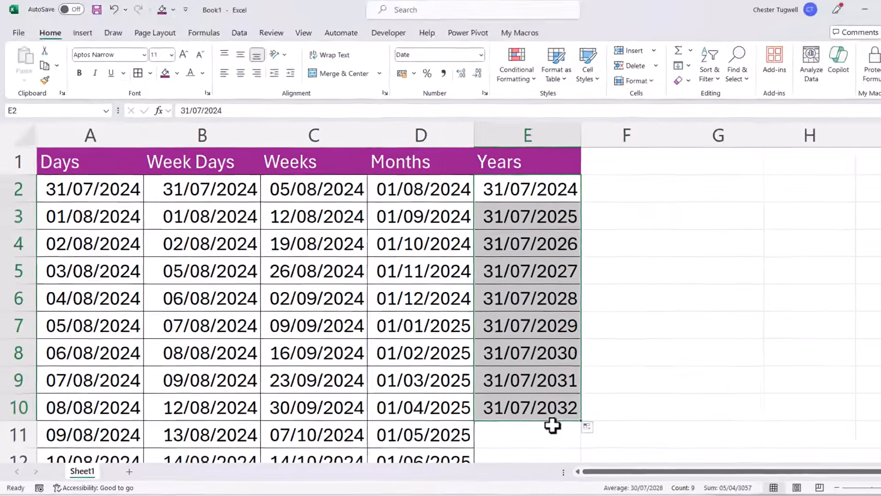
{"action": "key", "text": "ctrl+z"}
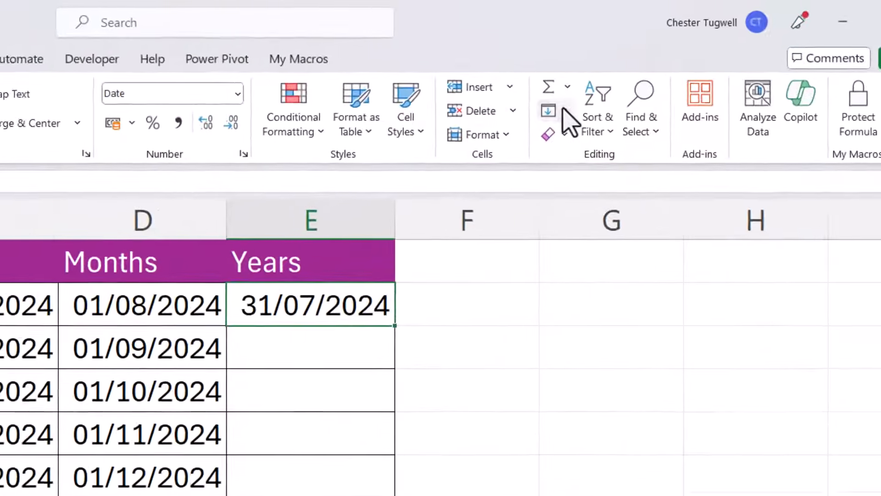
- Fill a date series down the column from E2 by year, with step value 1 and stop value 31/07/9999, and check its last date
{"action": "left_click", "coordinate": [658, 77]}
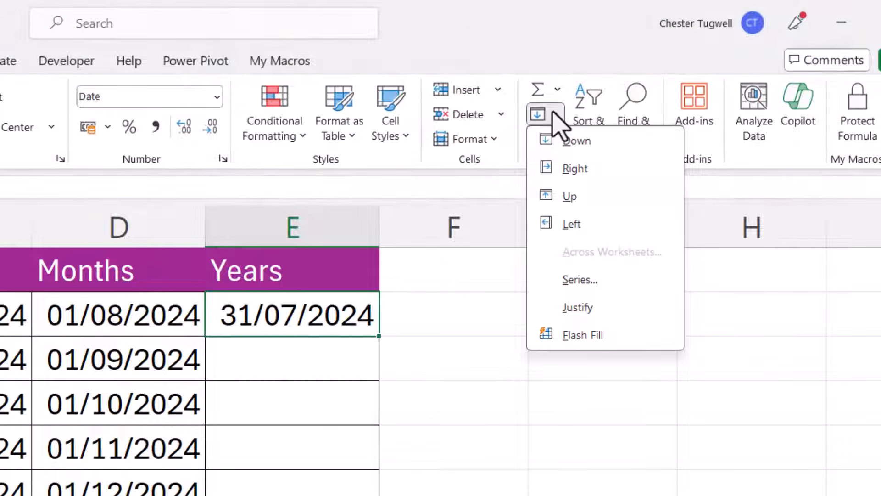
{"action": "left_click", "coordinate": [579, 281]}
{"action": "left_click", "coordinate": [319, 313]}
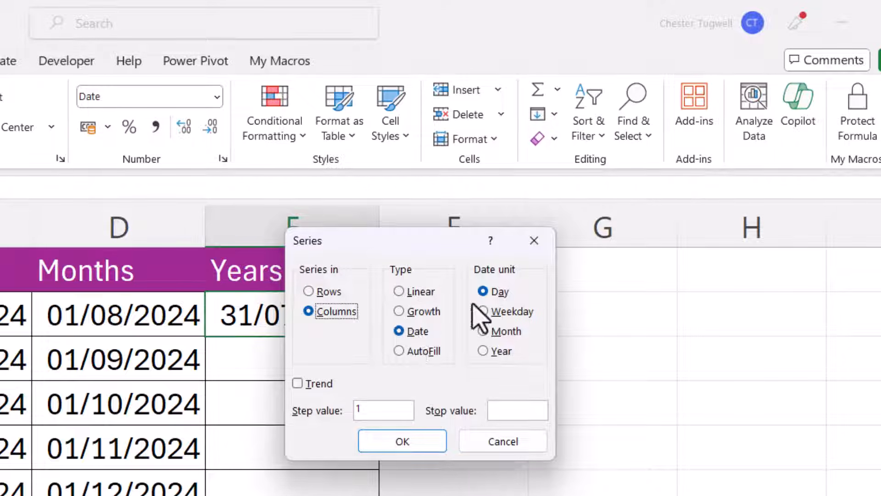
{"action": "left_click", "coordinate": [502, 355]}
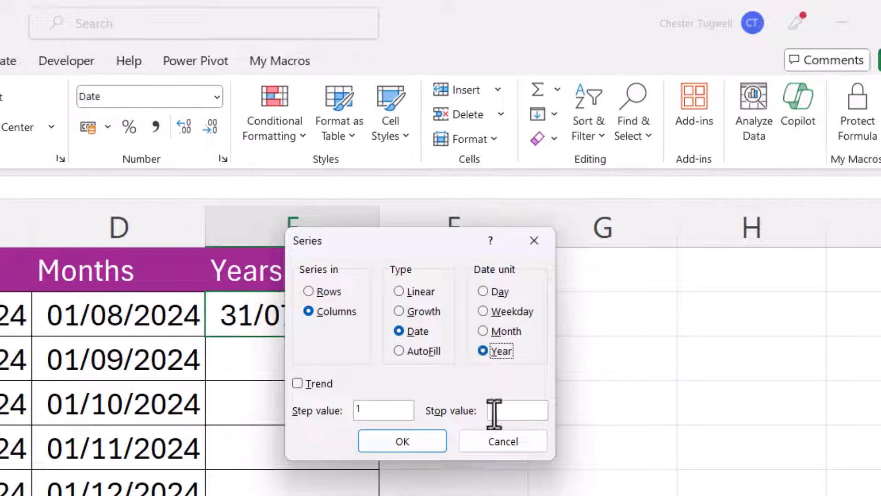
{"action": "left_click", "coordinate": [533, 412]}
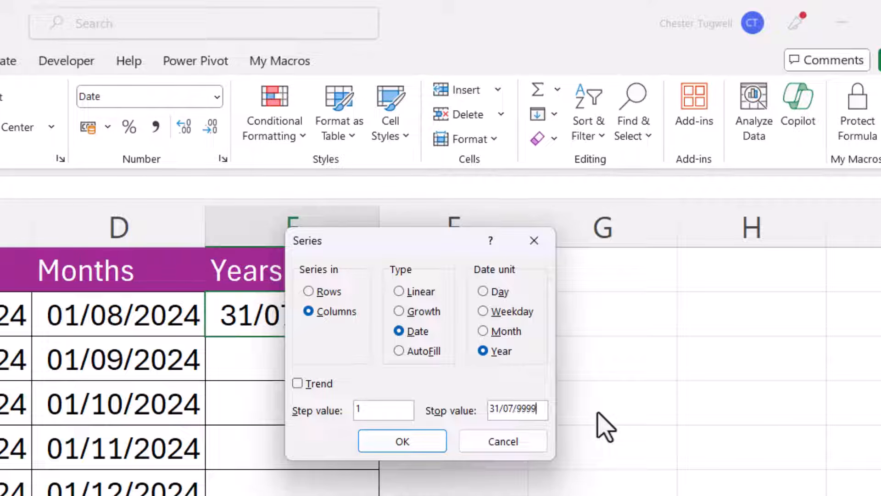
{"action": "left_click", "coordinate": [442, 440]}
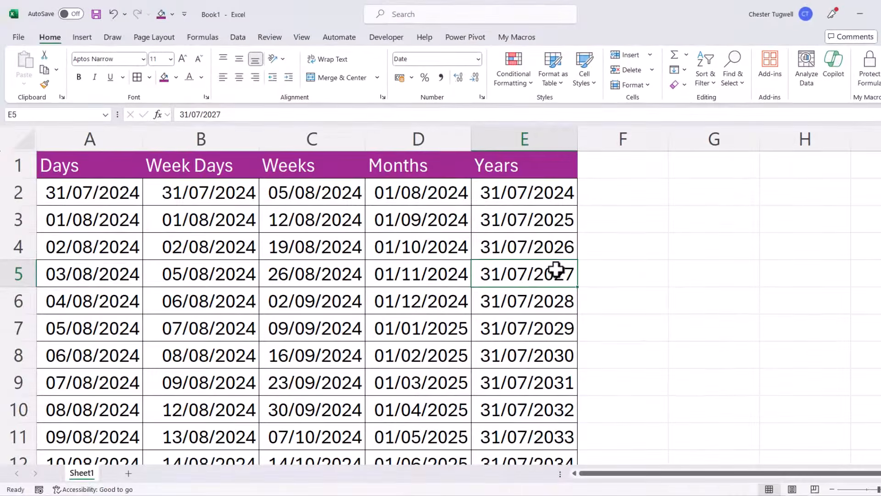
{"action": "key", "text": "ctrl+Down"}
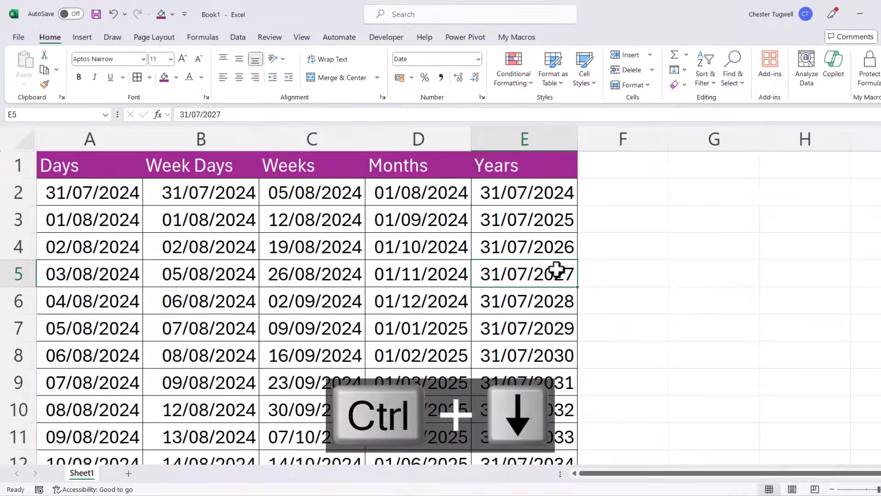
{"action": "key", "text": "ctrl+Up"}
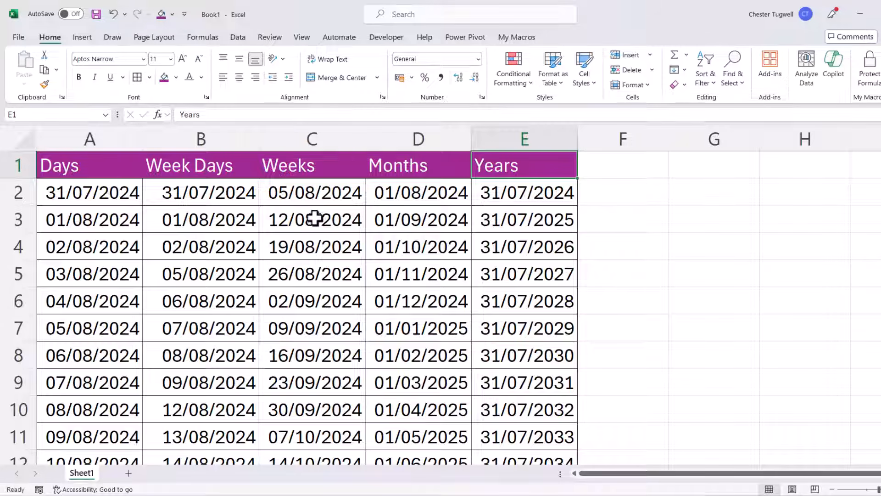
- Apply the custom number format dddd d mmmm yyy to all the dates in the Weeks column from C2 down
{"action": "left_click", "coordinate": [307, 195]}
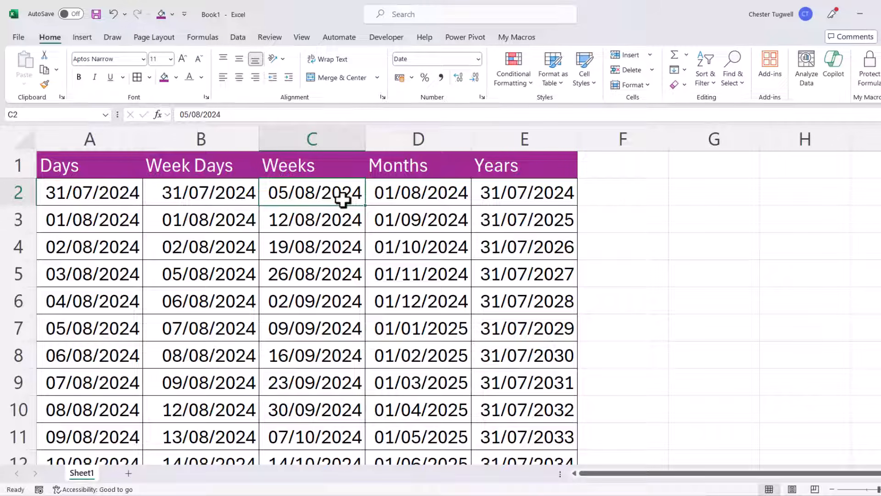
{"action": "key", "text": "ctrl+shift+Down"}
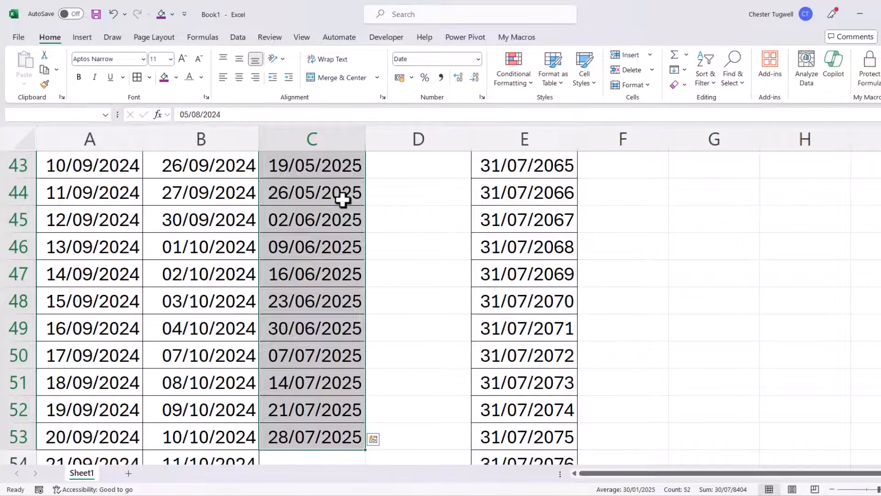
{"action": "key", "text": "ctrl+BackSpace"}
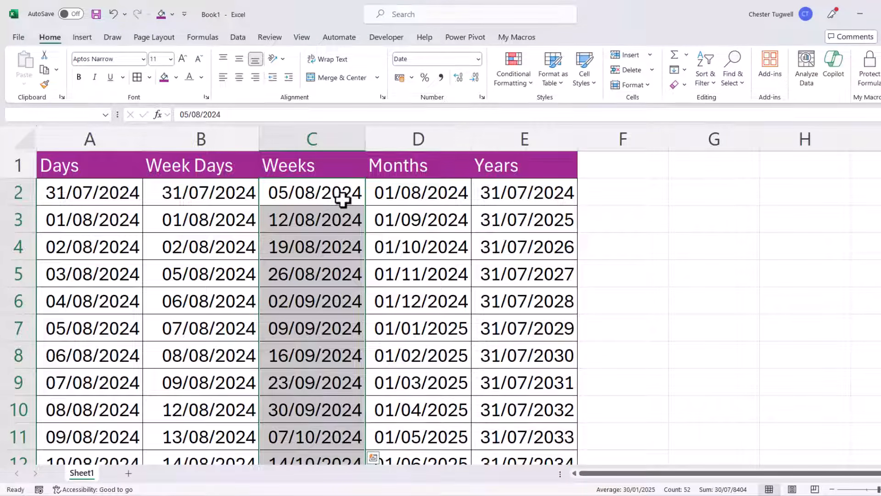
{"action": "key", "text": "ctrl+1"}
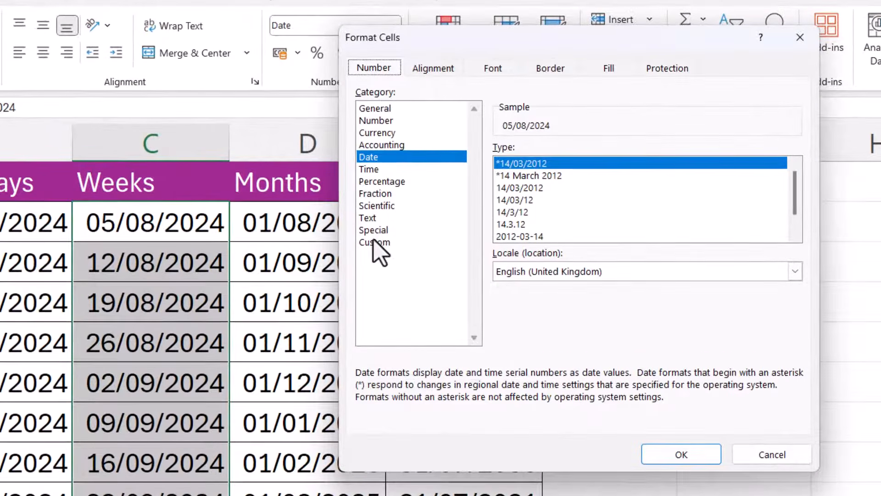
{"action": "left_click", "coordinate": [385, 239]}
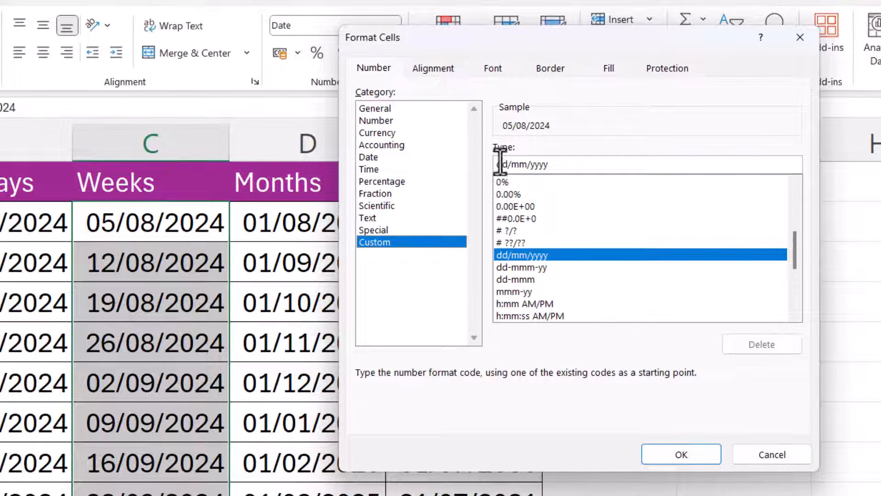
{"action": "left_click", "coordinate": [567, 168]}
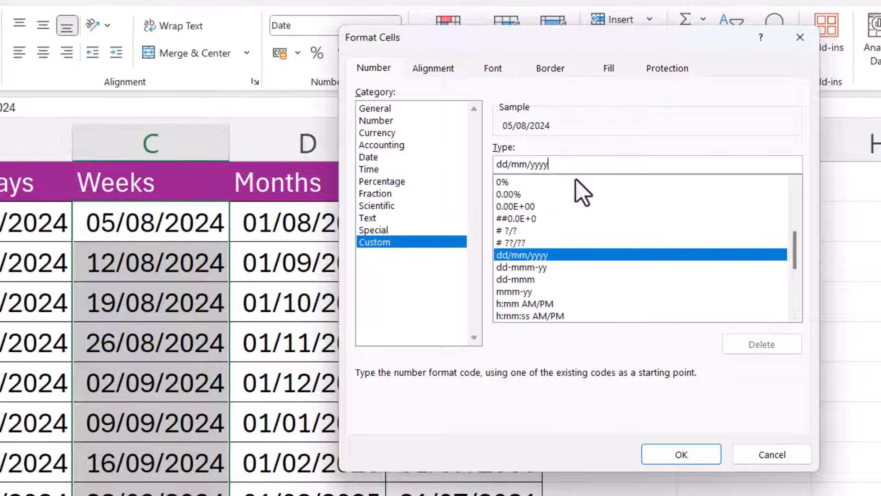
{"action": "key", "text": "BackSpace"}
{"action": "key", "text": "BackSpace"}
{"action": "key", "text": "BackSpace"}
{"action": "key", "text": "BackSpace"}
{"action": "key", "text": "BackSpace"}
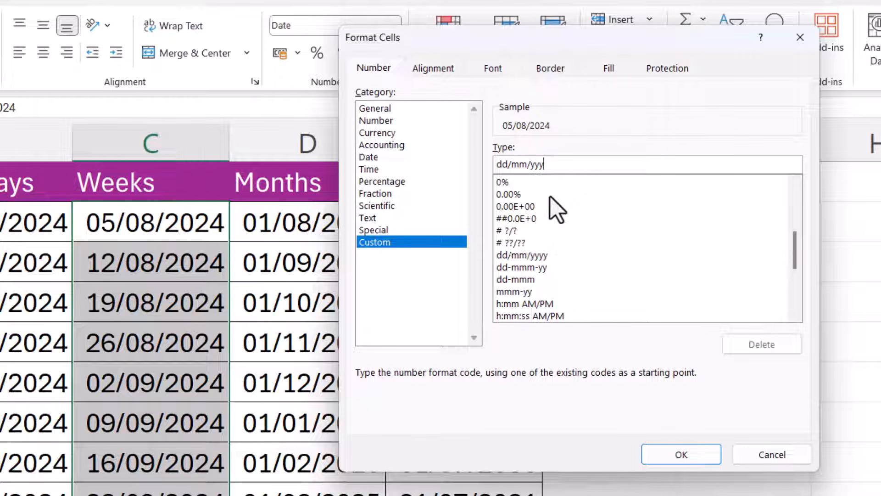
{"action": "key", "text": "BackSpace"}
{"action": "key", "text": "BackSpace"}
{"action": "key", "text": "BackSpace"}
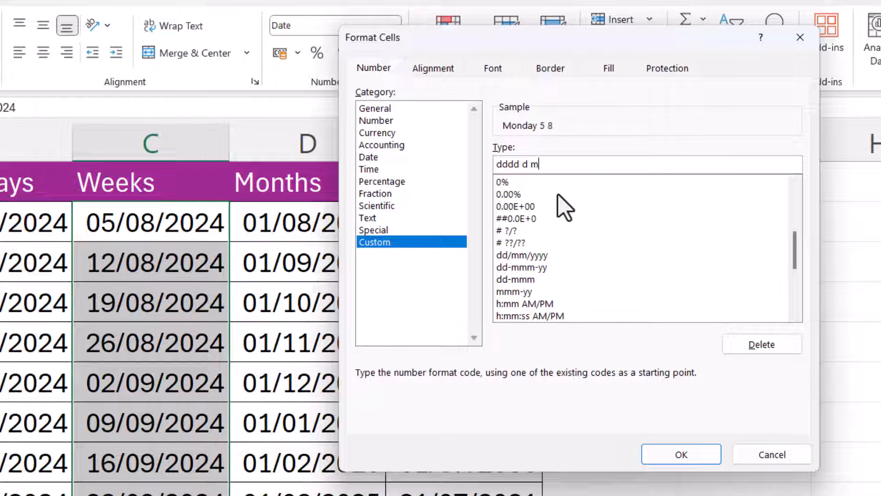
{"action": "type", "text": "dd d mmmm yyy"}
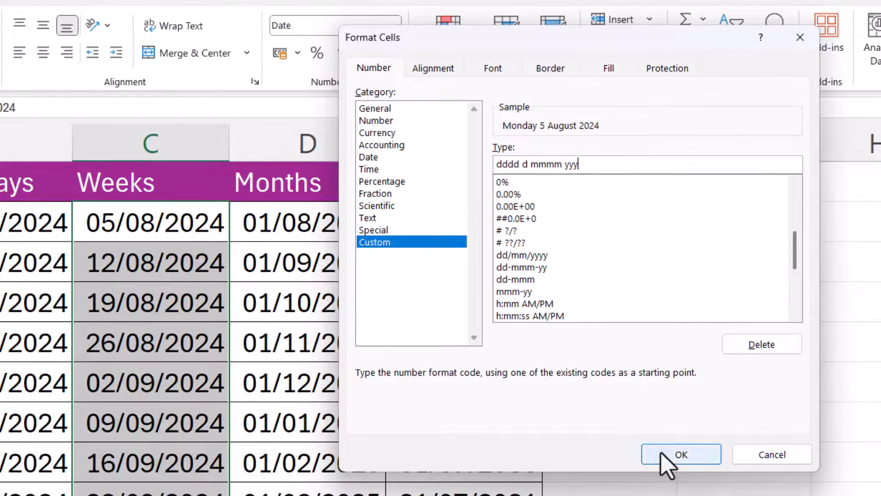
{"action": "left_click", "coordinate": [679, 455]}
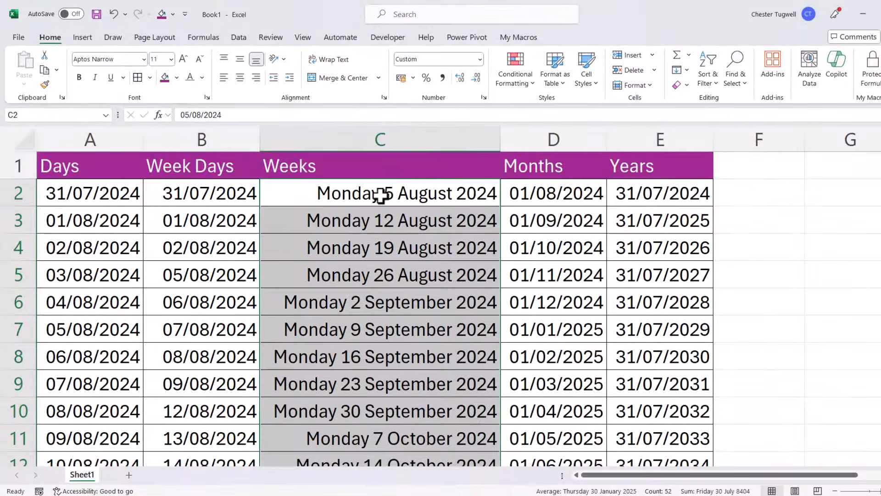